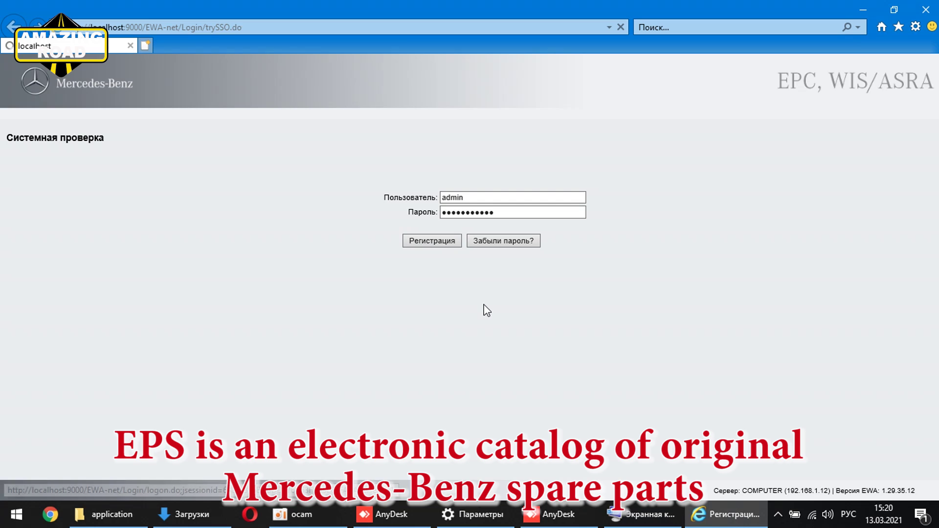
# Step: Log in to EWA-net and enter the car's VIN in EPC, identifying model 212034 E 200
pyautogui.click(313, 194)
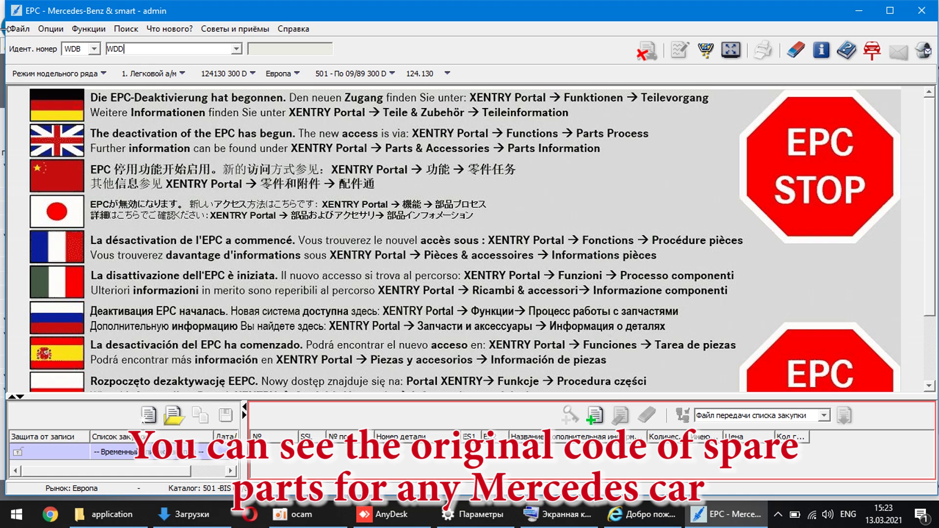
pyautogui.write('WDD212034')
pyautogui.write('1B087699')
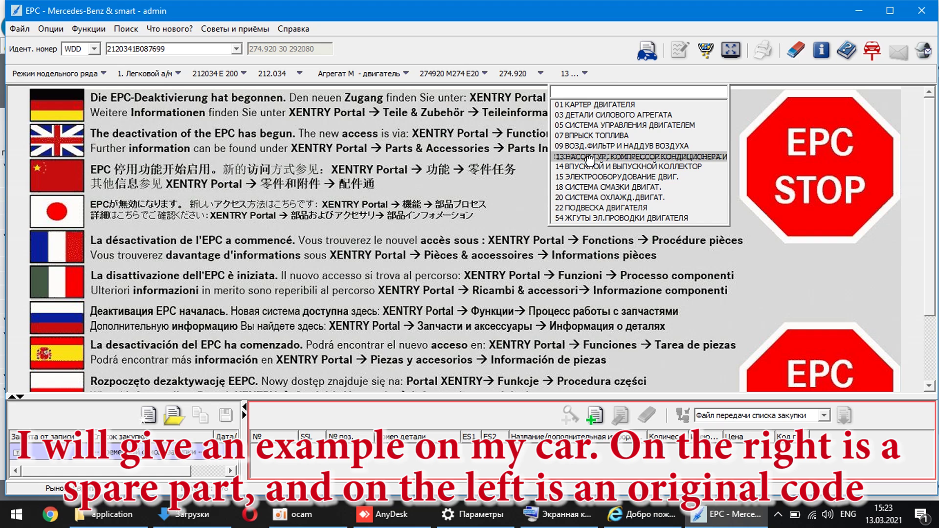
# Step: Open group 62, subgroup 060 front stiffening and radiator support diagram
pyautogui.click(591, 157)
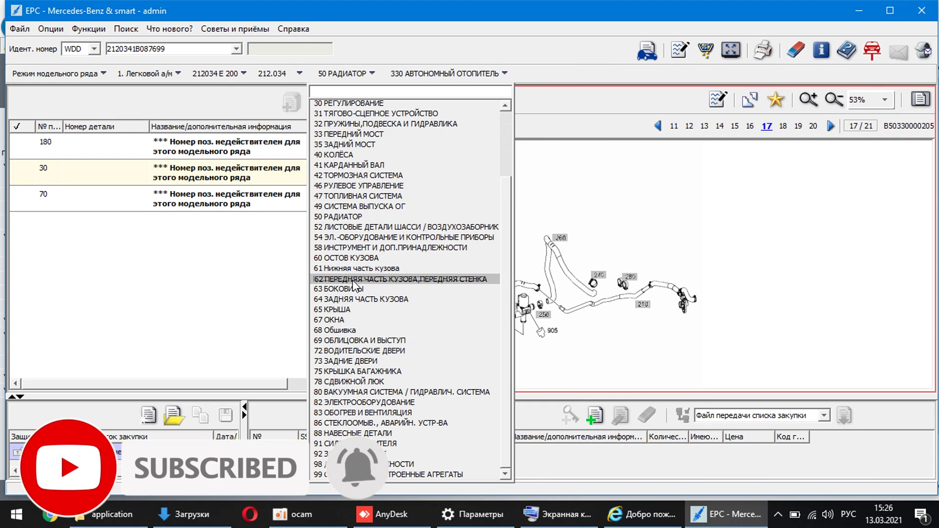
pyautogui.click(352, 280)
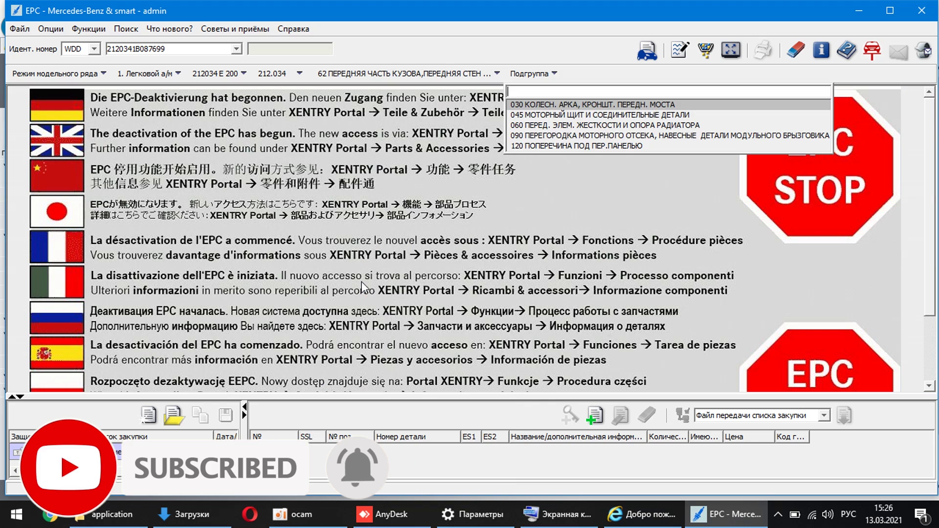
pyautogui.click(549, 126)
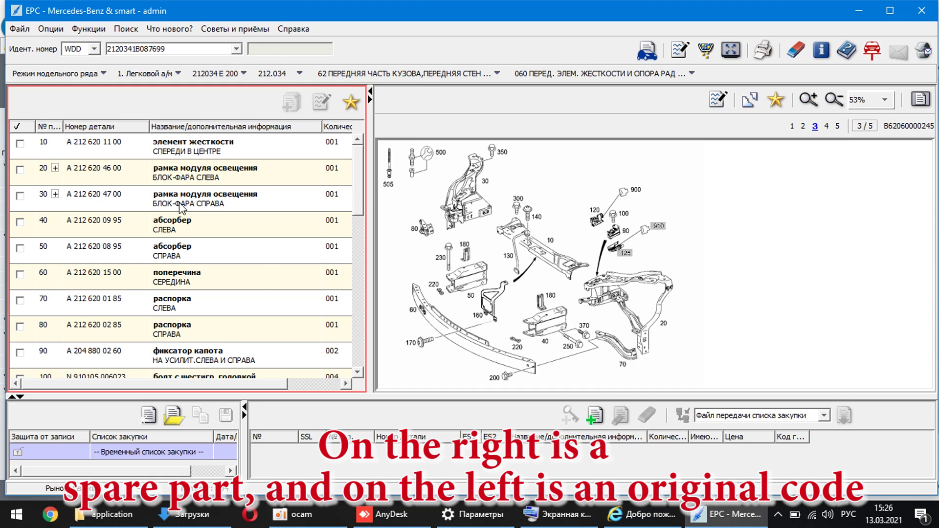
# Step: List the parts at callouts 160, 30, 180 and 10 with their part numbers
pyautogui.click(456, 337)
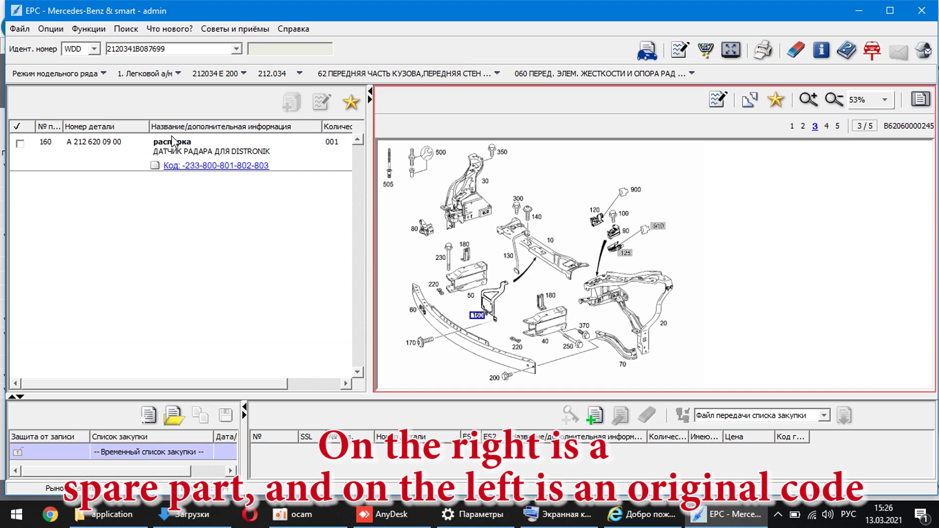
pyautogui.click(462, 206)
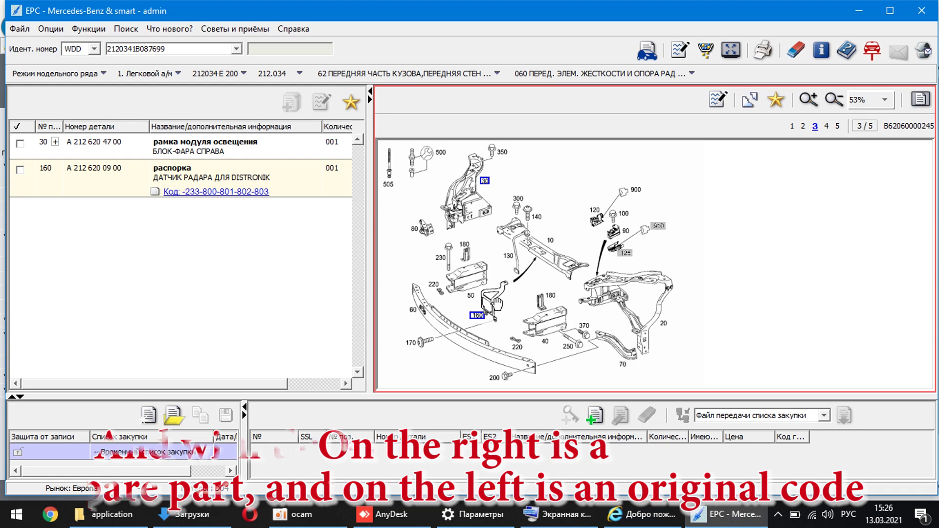
pyautogui.click(546, 316)
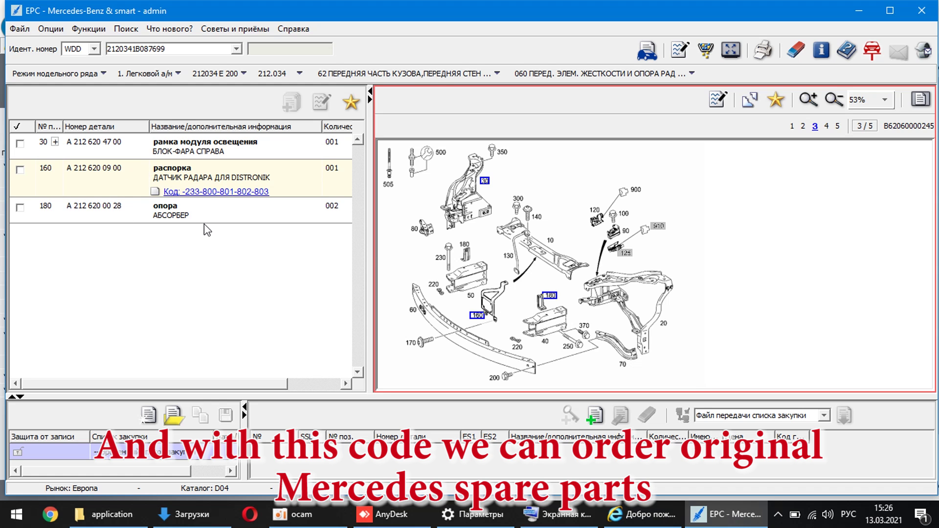
pyautogui.click(539, 245)
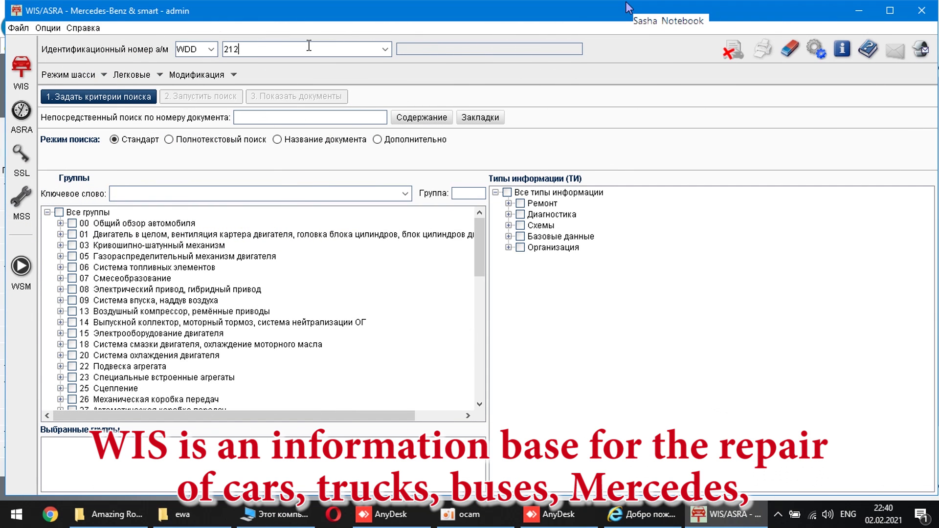
# Step: For the car with AG 722995 W 7 C 700 gearbox, search group 27 across all information types
pyautogui.write('0341B087699')
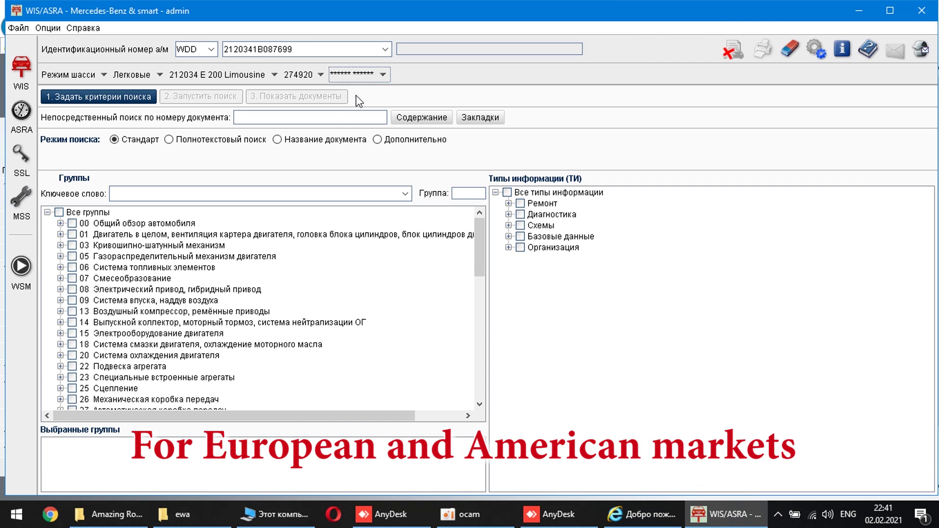
pyautogui.click(373, 141)
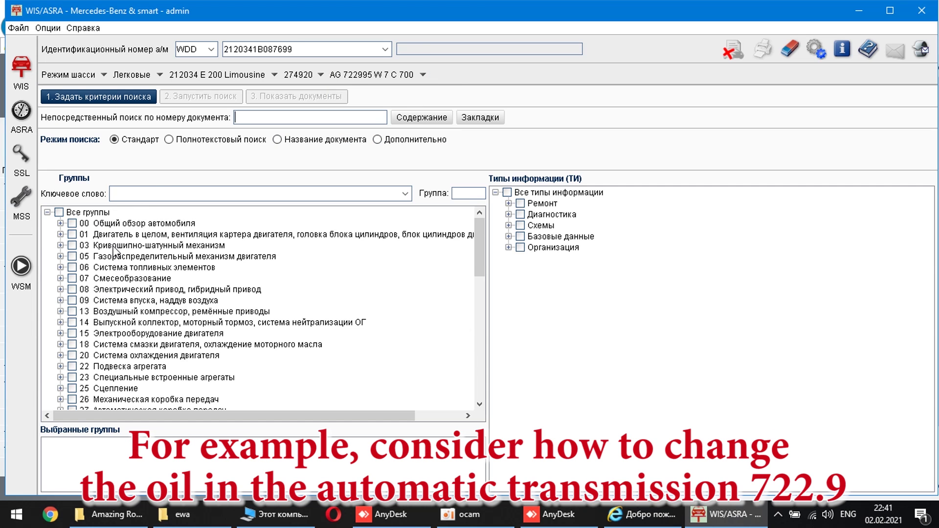
pyautogui.scroll(-1, 117, 249)
pyautogui.click(60, 377)
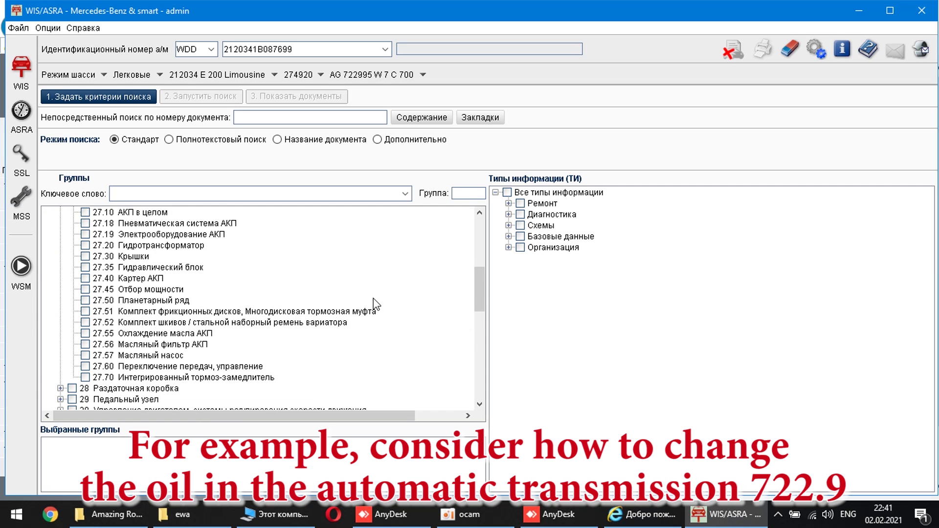
pyautogui.scroll(1, 355, 303)
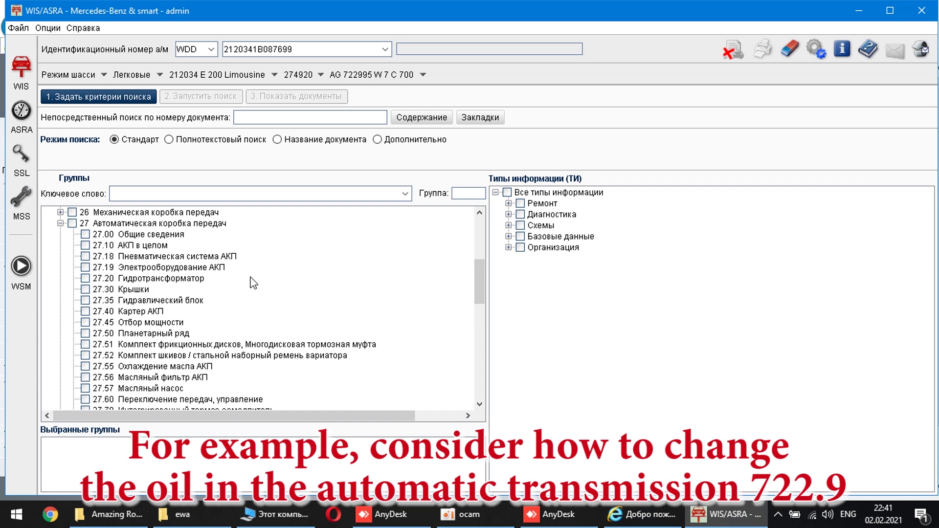
pyautogui.click(72, 223)
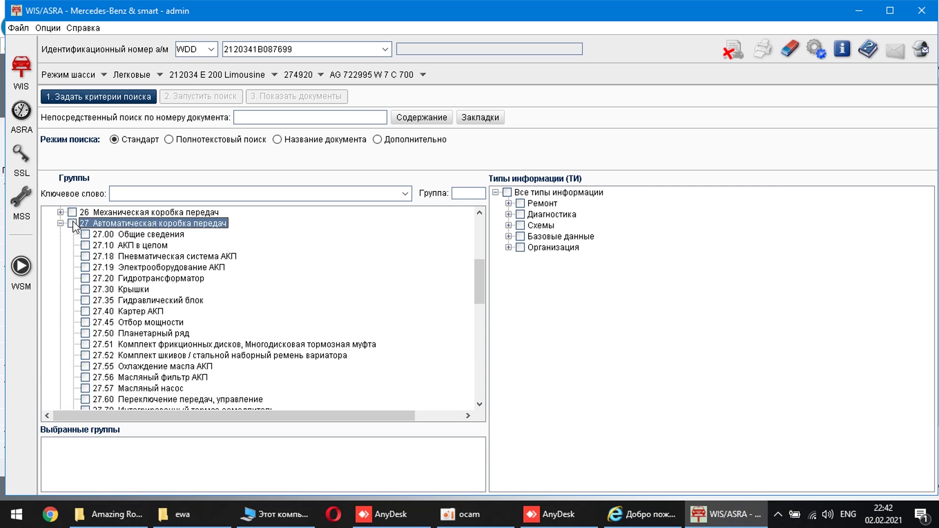
pyautogui.click(507, 192)
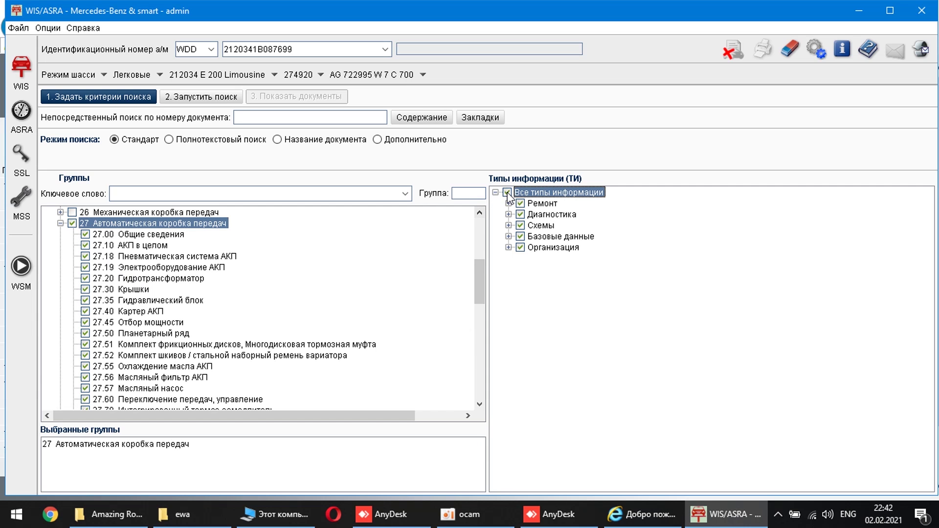
pyautogui.click(217, 98)
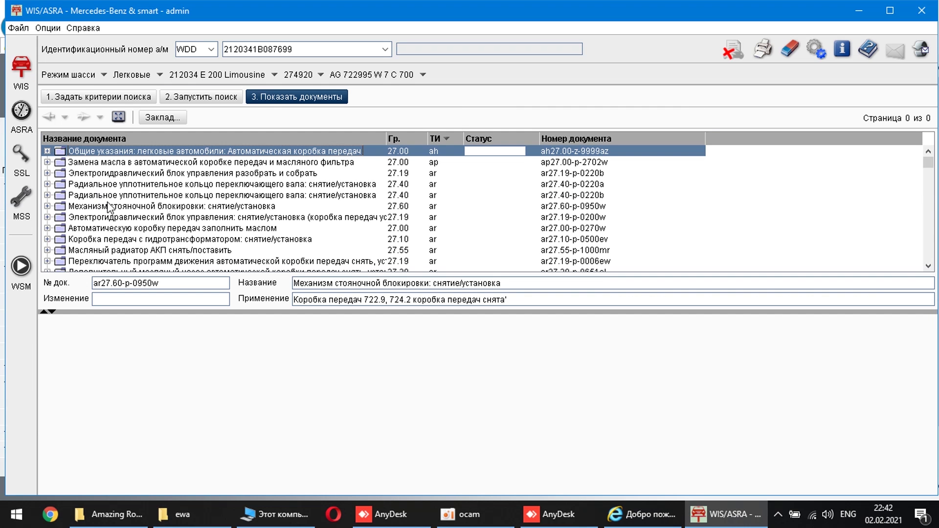
# Step: Open document AP27.00-P-2702W full-window past the hazard notes and scroll to the transmission-pan diagram
pyautogui.click(131, 161)
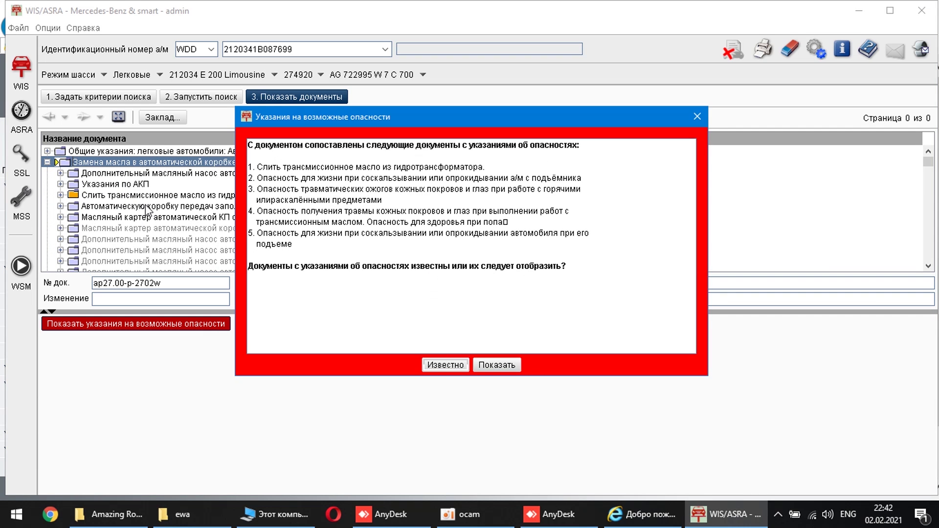
pyautogui.click(446, 366)
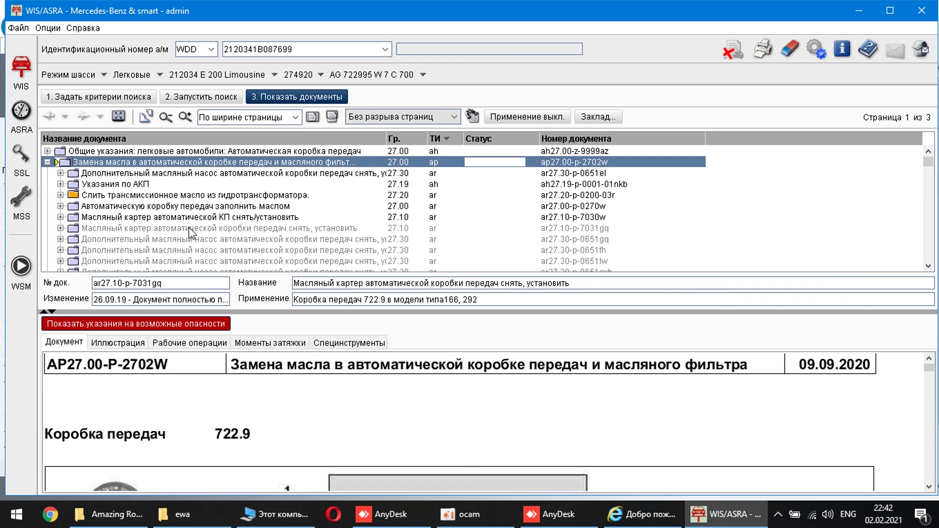
pyautogui.click(146, 117)
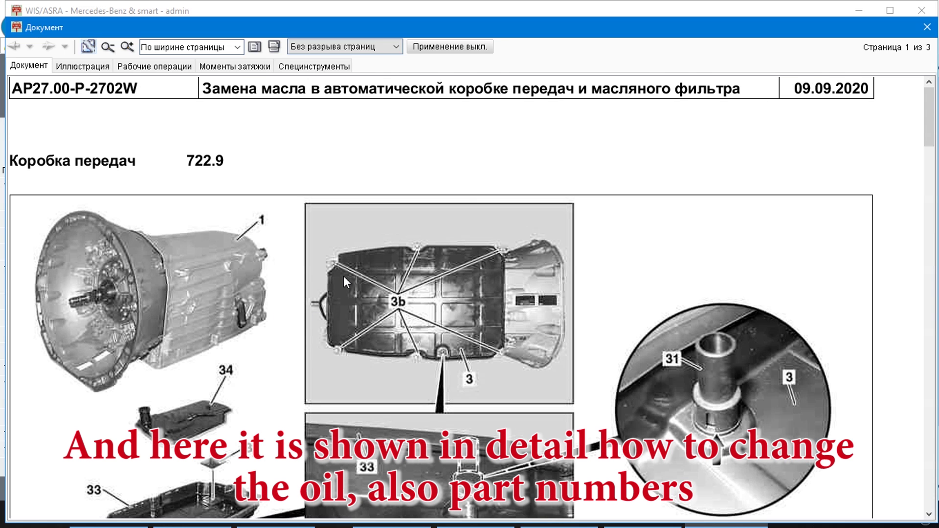
pyautogui.scroll(-4, 347, 255)
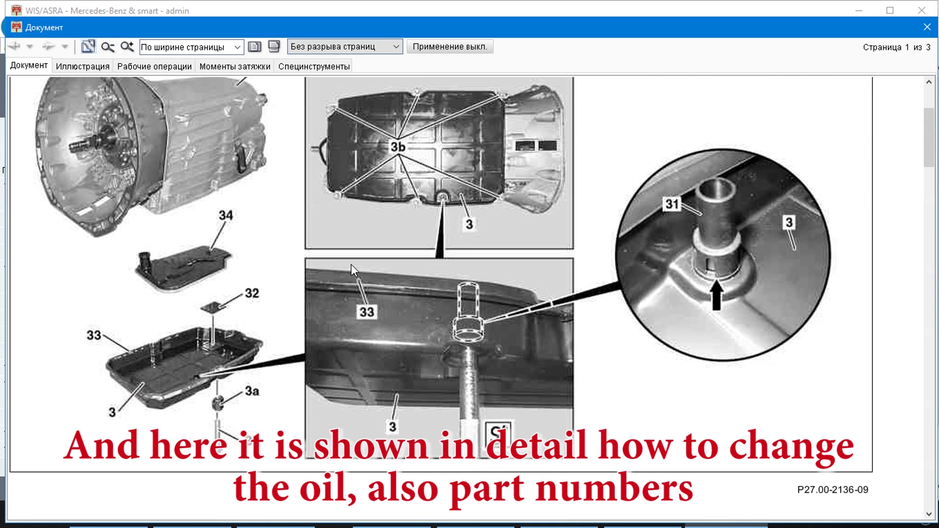
pyautogui.scroll(-4, 354, 270)
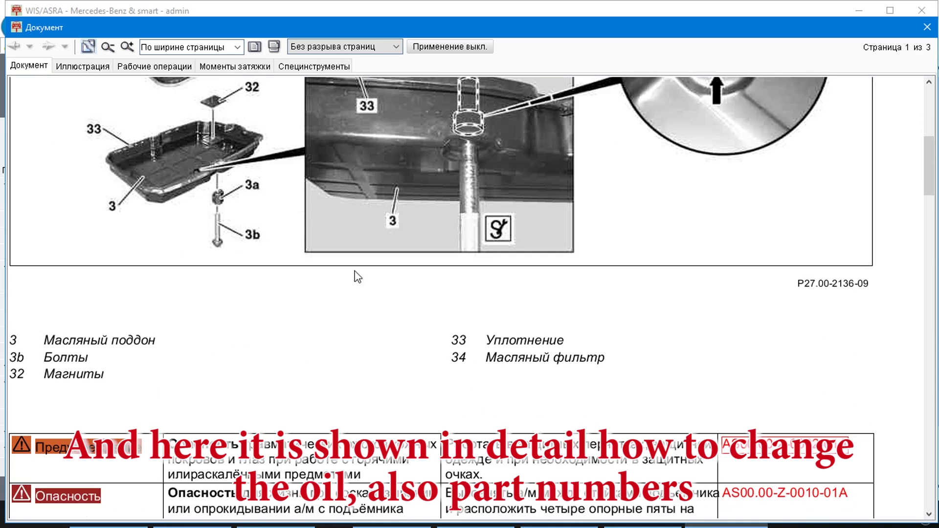
pyautogui.scroll(-3, 361, 283)
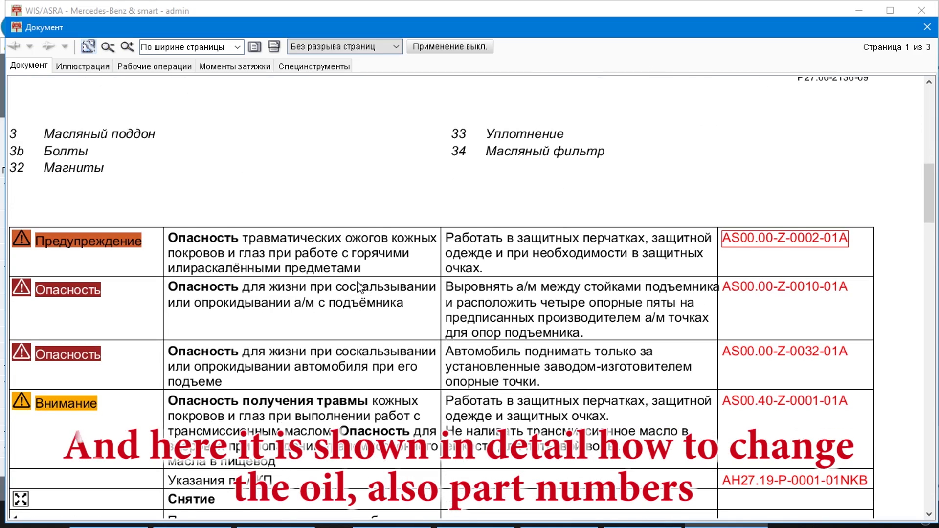
pyautogui.scroll(-5, 359, 289)
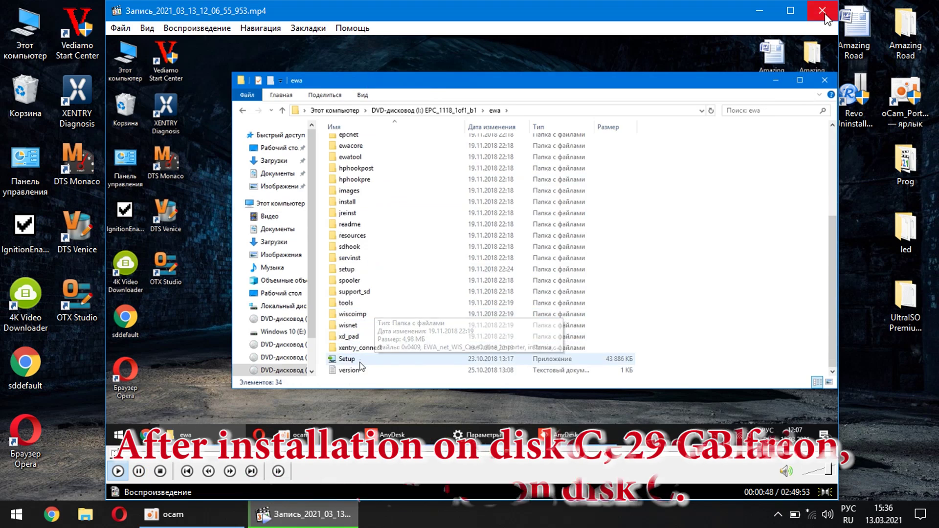
# Step: Close the video player and open the Amazing Road EPC 2018.11 folder from This PC
pyautogui.click(826, 12)
pyautogui.doubleClick(19, 42)
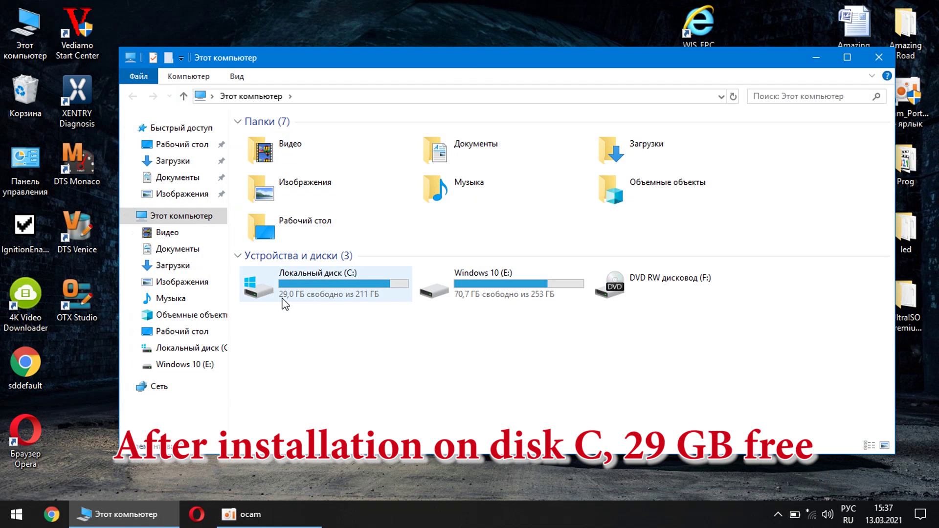
pyautogui.moveTo(305, 302)
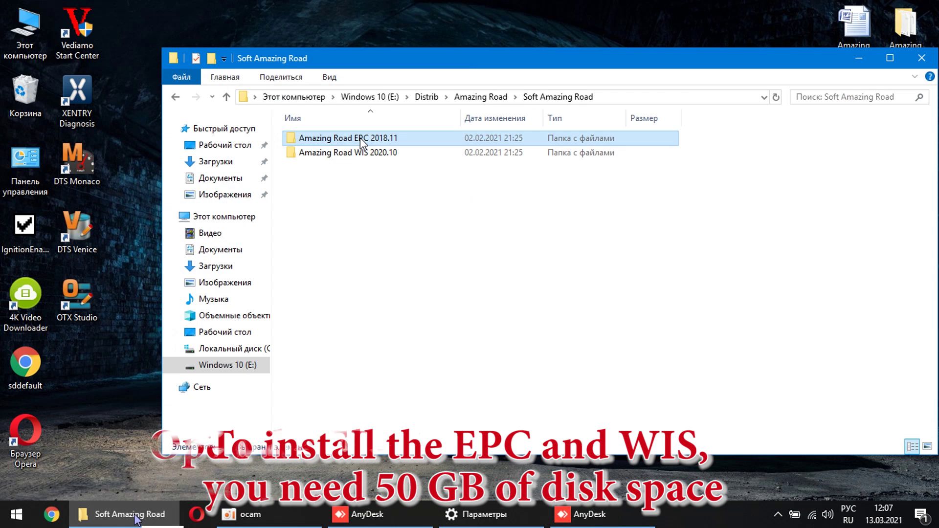
pyautogui.doubleClick(360, 137)
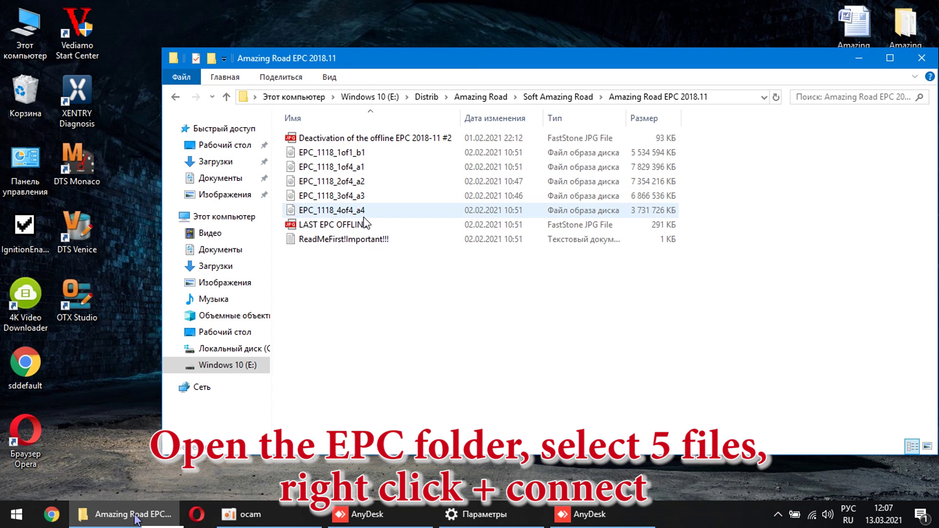
# Step: Mount all five EPC_1118 disk images as DVD drives D, G, H, I and J
pyautogui.click(393, 145)
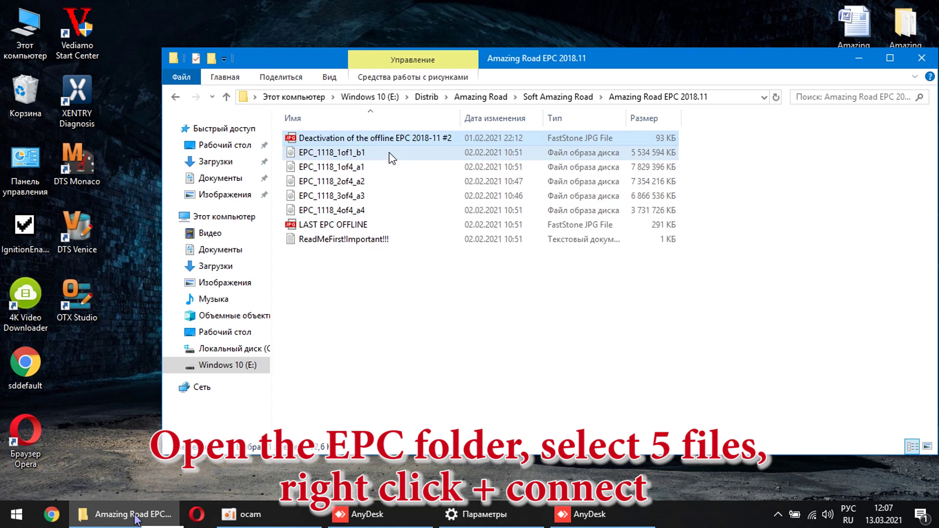
pyautogui.click(384, 152)
pyautogui.keyDown('shift'); pyautogui.click(367, 208); pyautogui.keyUp('shift')
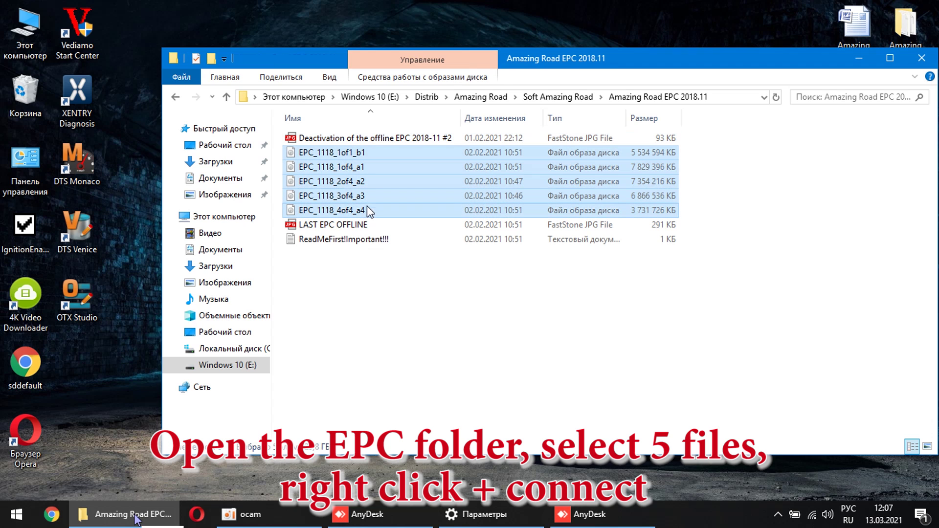
pyautogui.rightClick(365, 184)
pyautogui.click(382, 190)
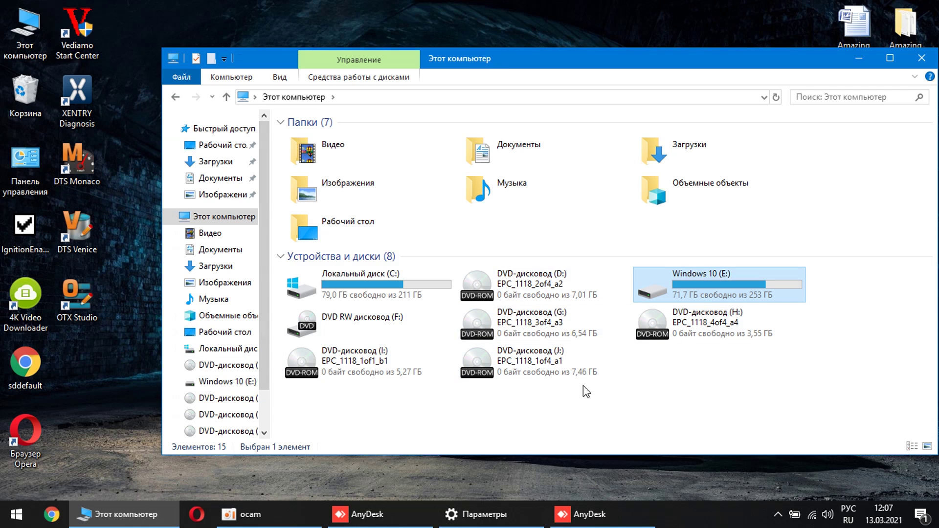
# Step: Run Setup from the ewa folder on drive I: as administrator
pyautogui.doubleClick(347, 380)
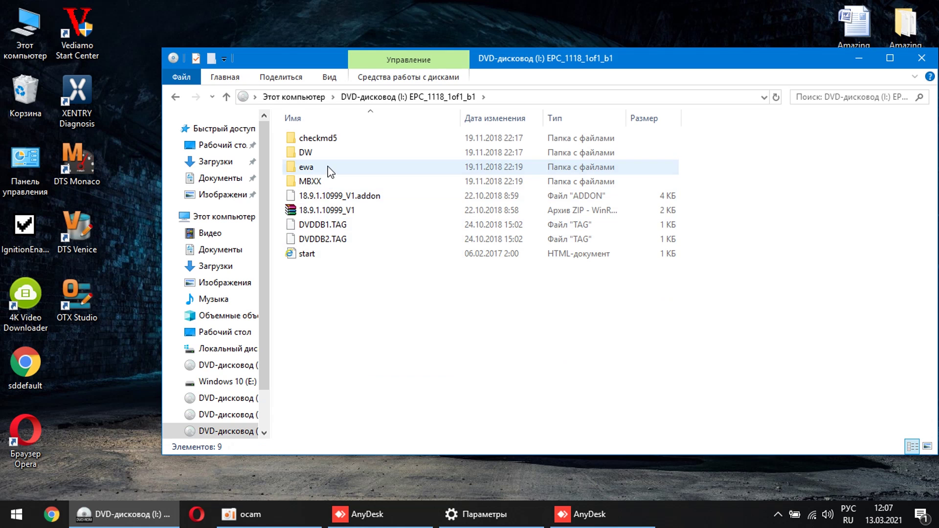
pyautogui.click(326, 169)
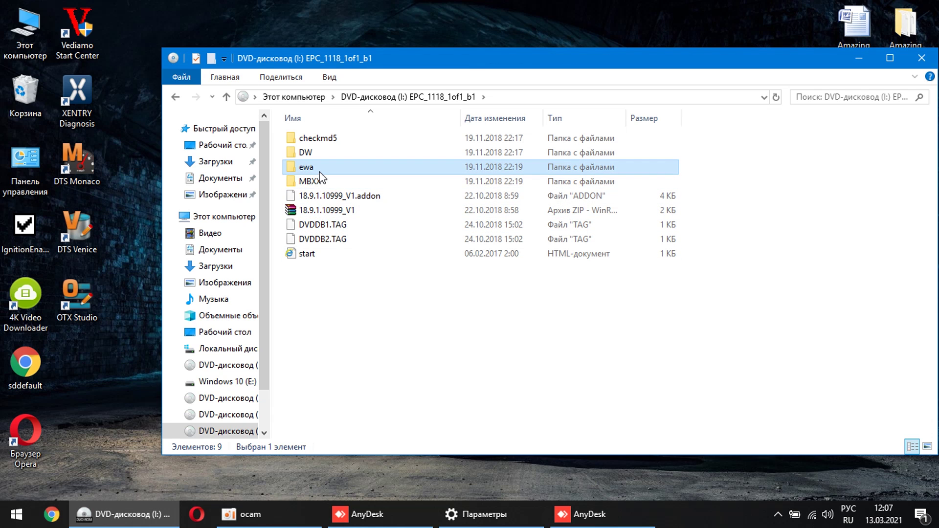
pyautogui.doubleClick(321, 169)
pyautogui.scroll(-4, 348, 360)
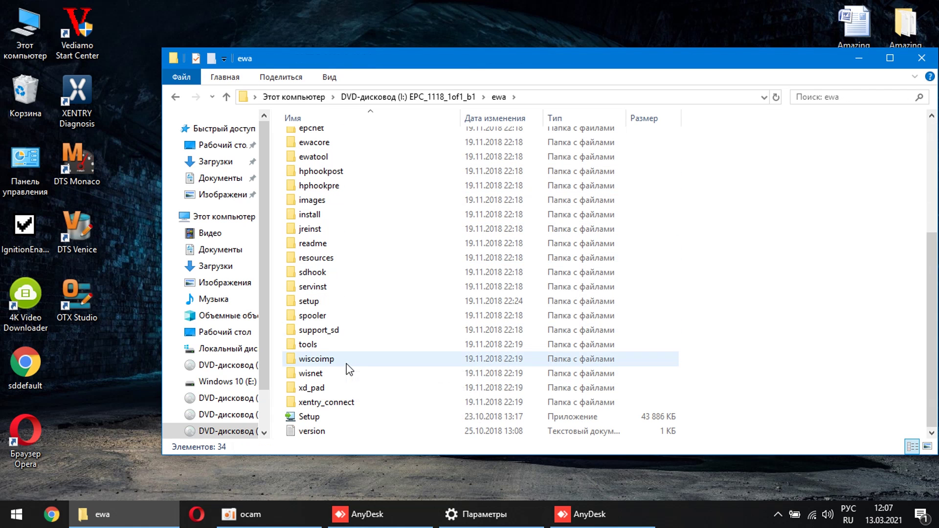
pyautogui.click(323, 417)
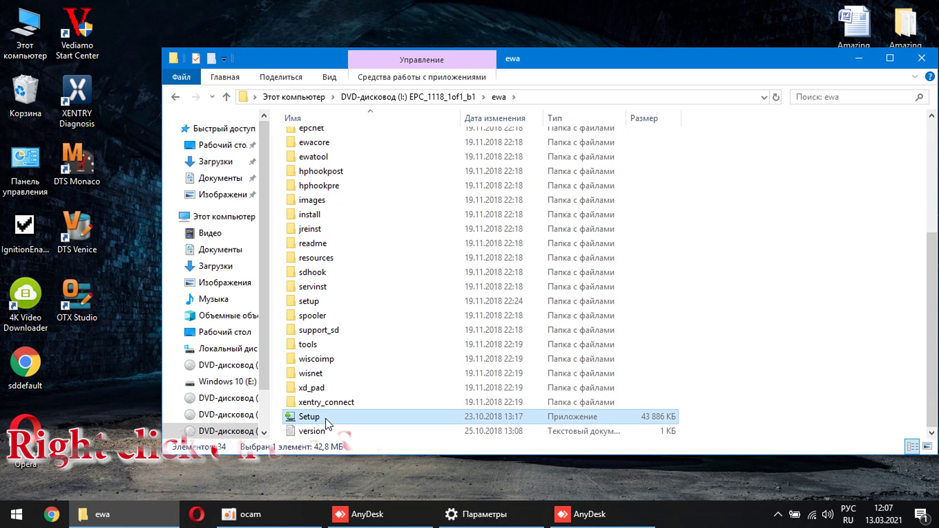
pyautogui.rightClick(323, 417)
pyautogui.click(402, 230)
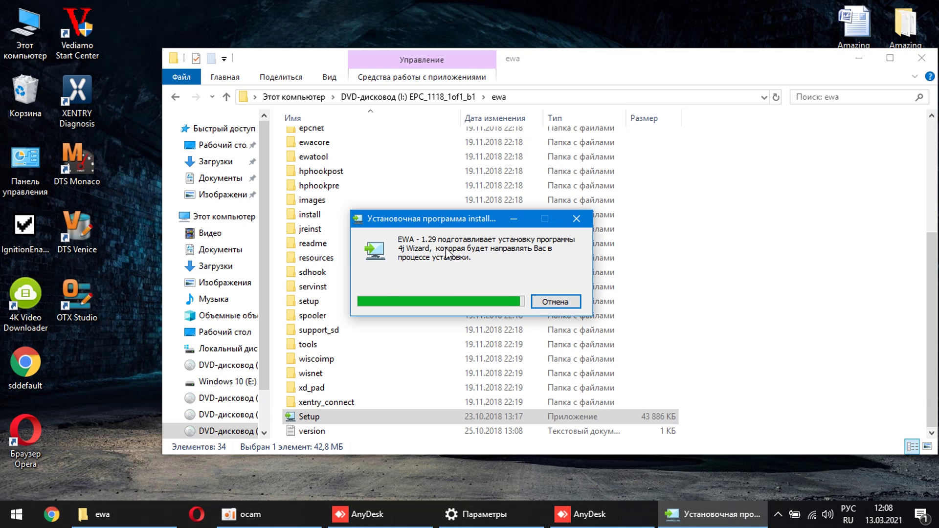
# Step: Install EWA 1.29 in Russian to C:\Program Files (x86)\EWA, with Launch EWA Admin Tool unchecked
pyautogui.click(857, 59)
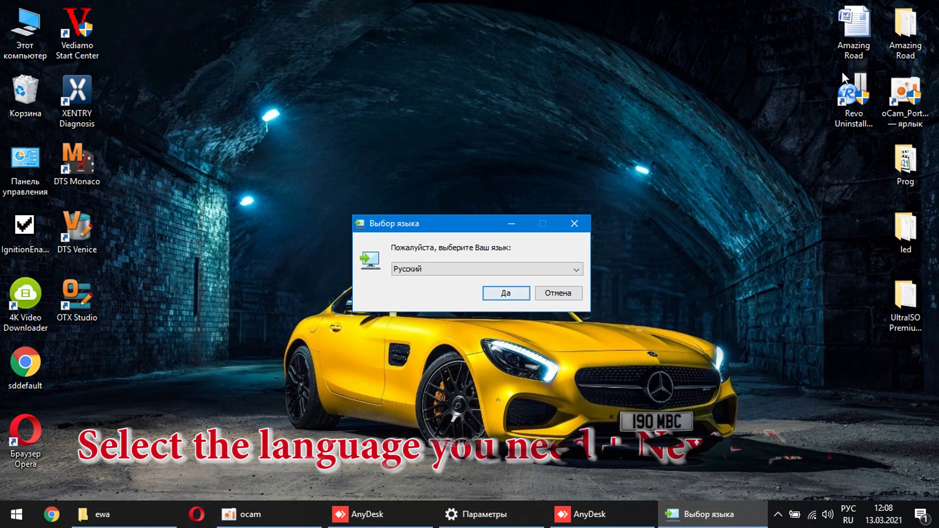
pyautogui.click(507, 295)
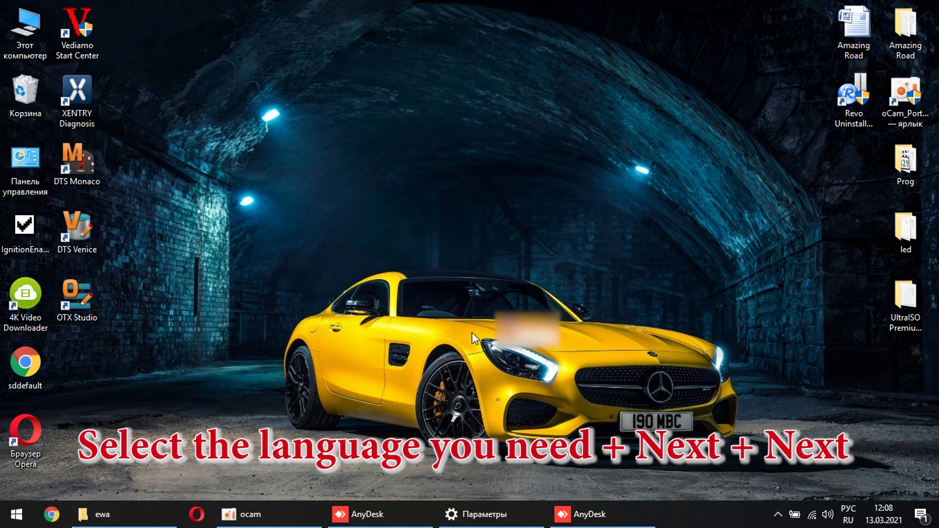
pyautogui.click(564, 432)
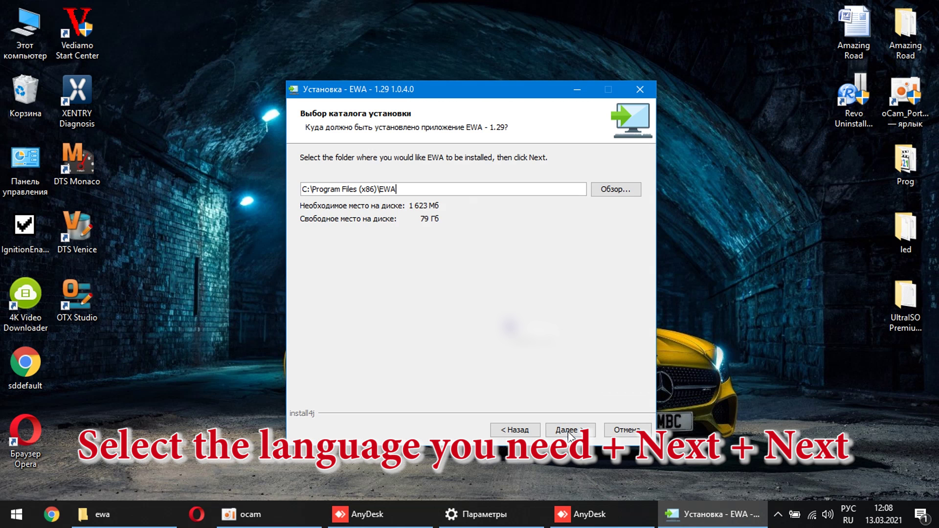
pyautogui.click(564, 431)
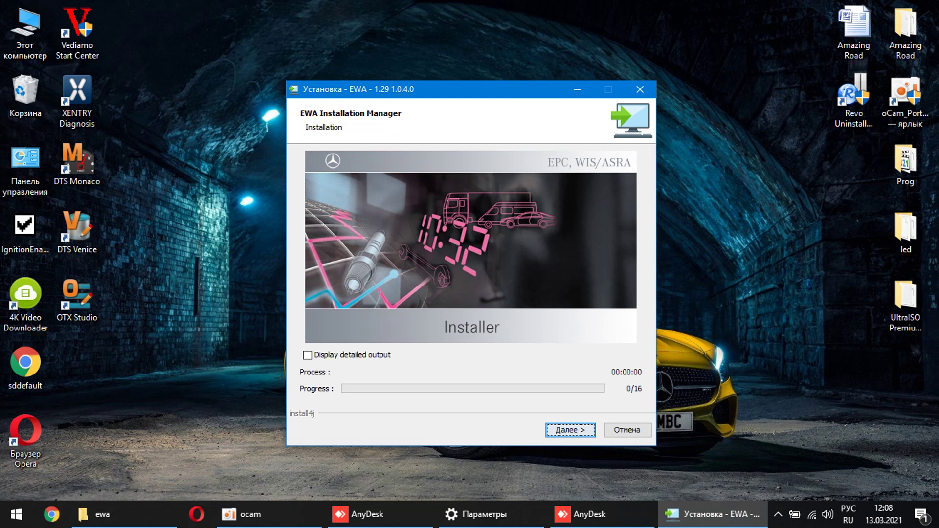
pyautogui.click(561, 436)
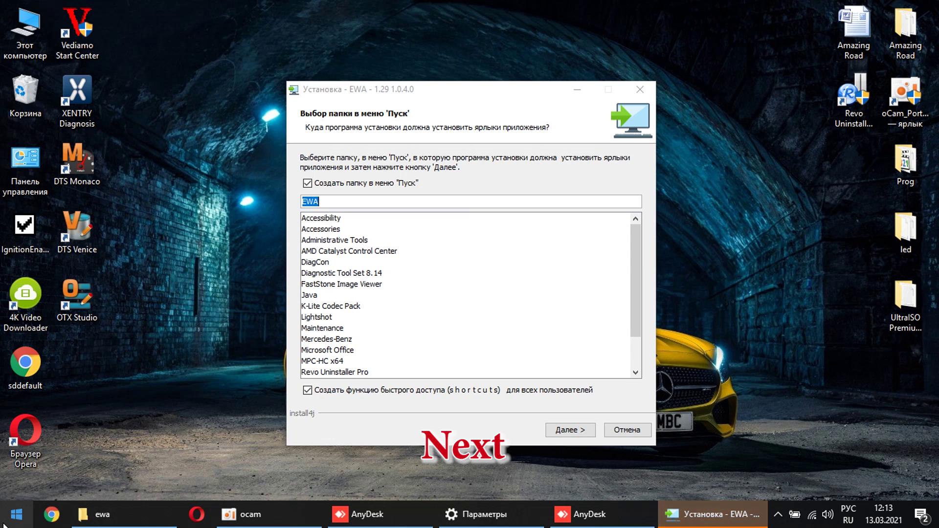
pyautogui.click(571, 431)
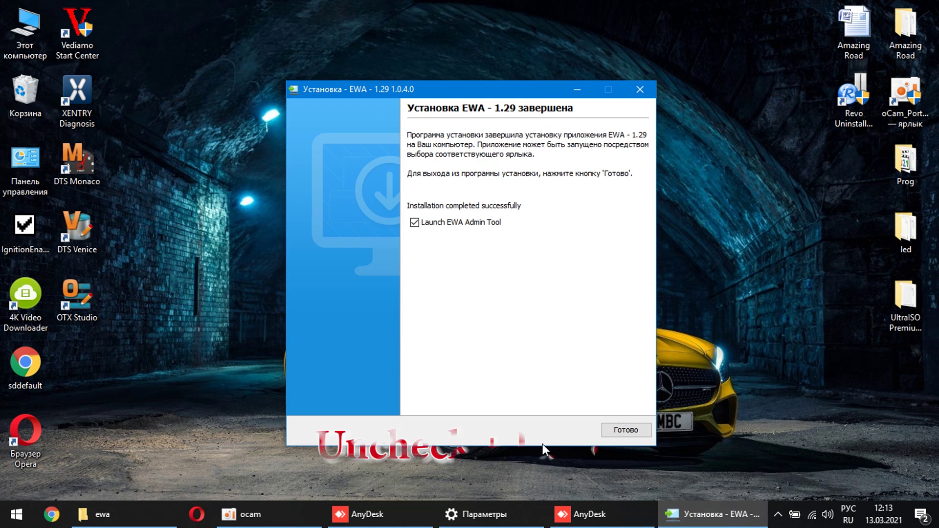
pyautogui.click(463, 230)
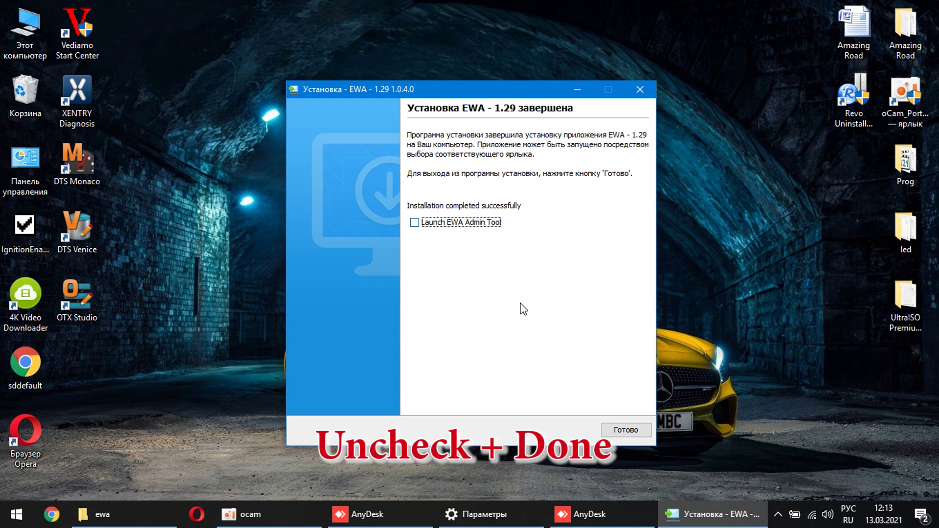
pyautogui.click(606, 427)
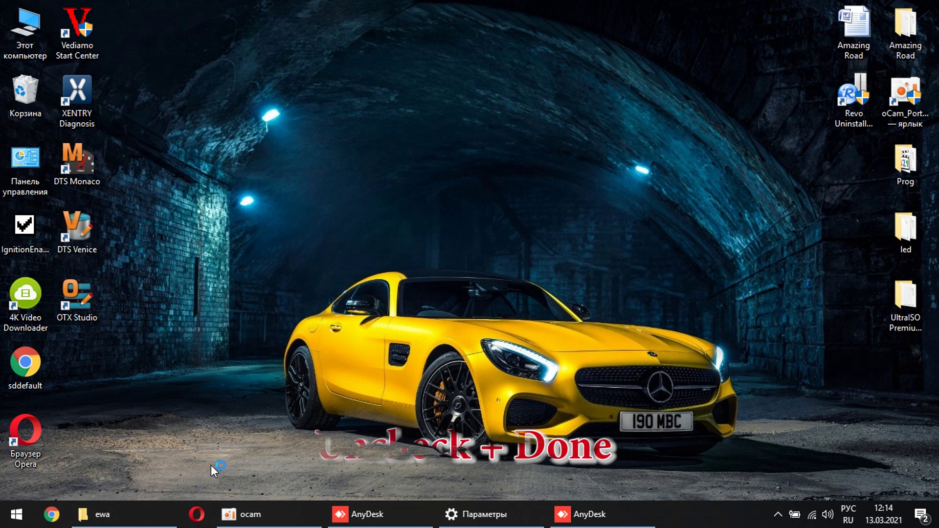
# Step: Run EWA Admin Tool from the Start menu's EWA group as administrator
pyautogui.click(20, 521)
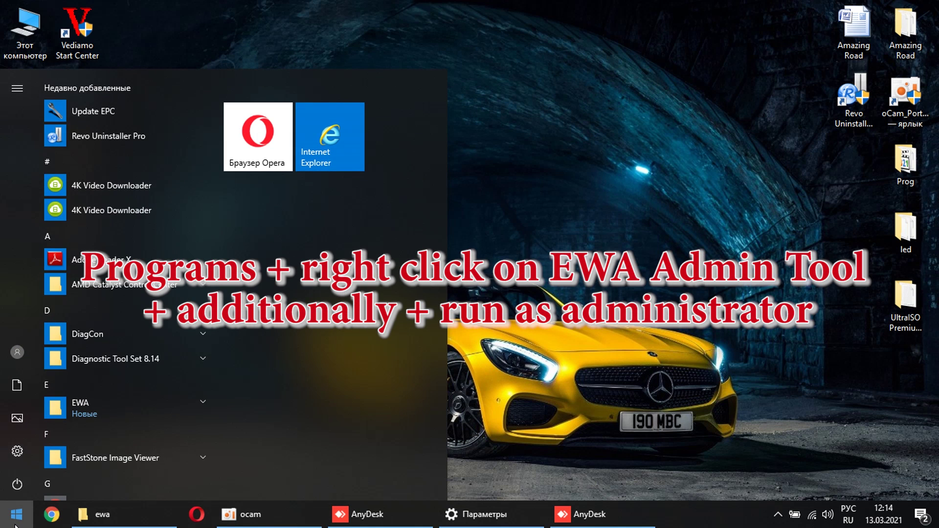
pyautogui.click(90, 409)
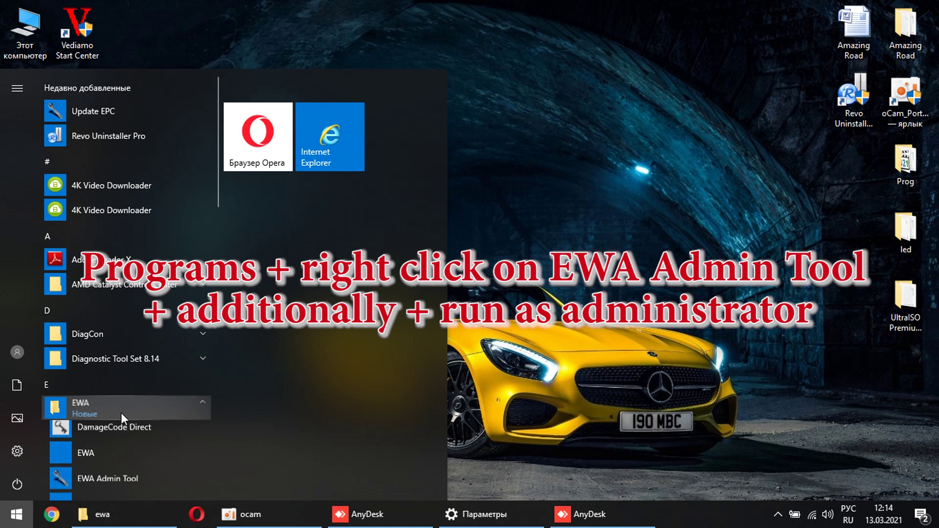
pyautogui.rightClick(122, 482)
pyautogui.moveTo(157, 438)
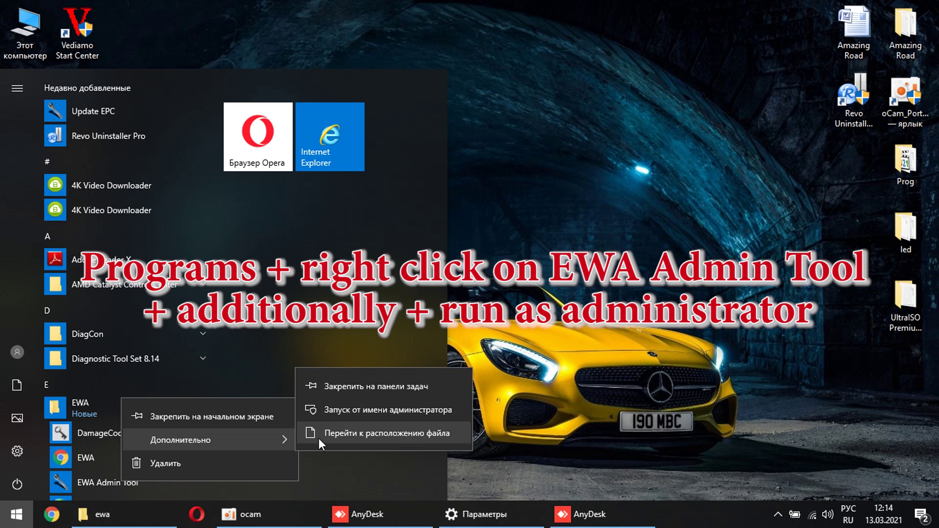
pyautogui.click(347, 402)
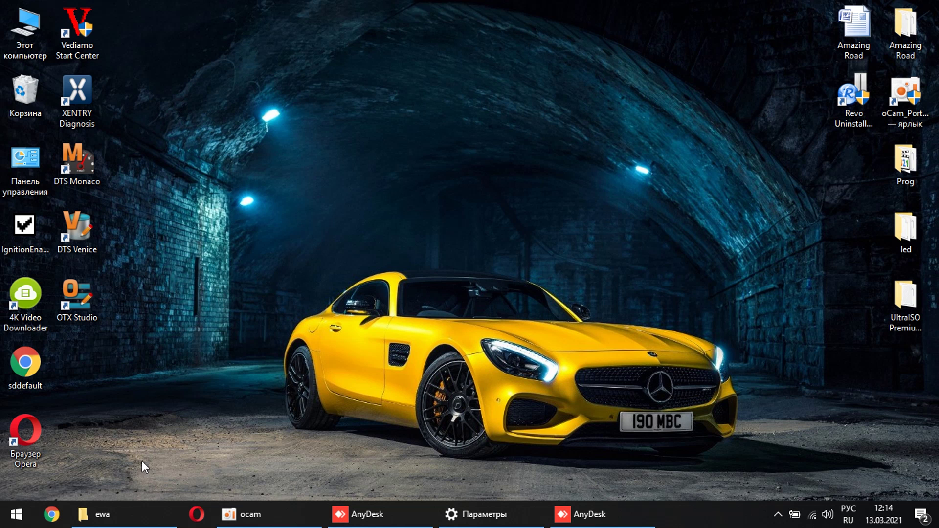
pyautogui.moveTo(129, 520)
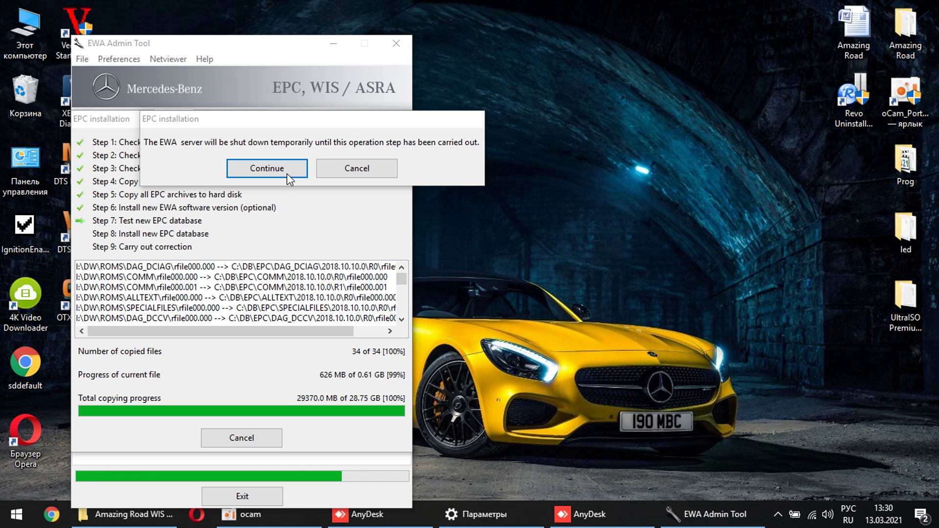
# Step: Allow the EWA server to shut down so the EPC database installation finishes all nine steps
pyautogui.click(287, 172)
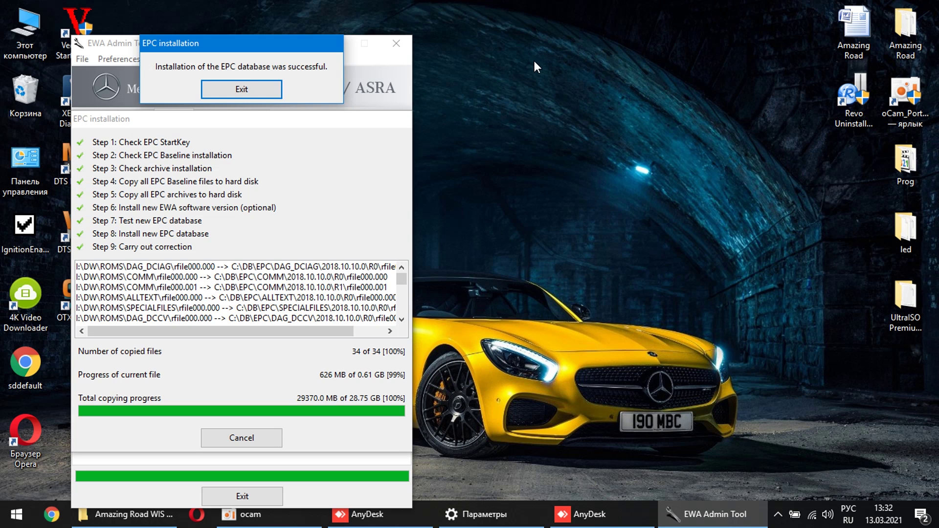
# Step: Dismiss the success message and verify EPC shows Status: Started, version DW 11/2018 Baseline
pyautogui.click(260, 91)
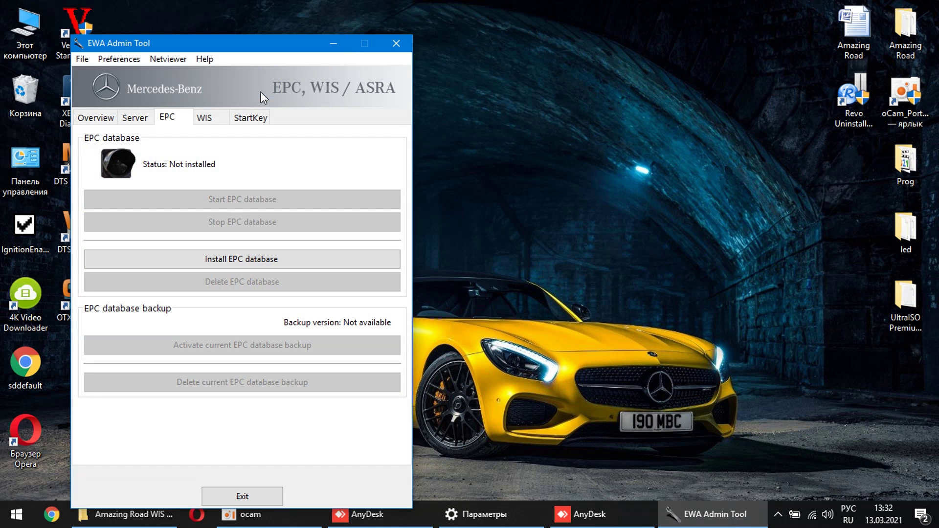
pyautogui.click(251, 122)
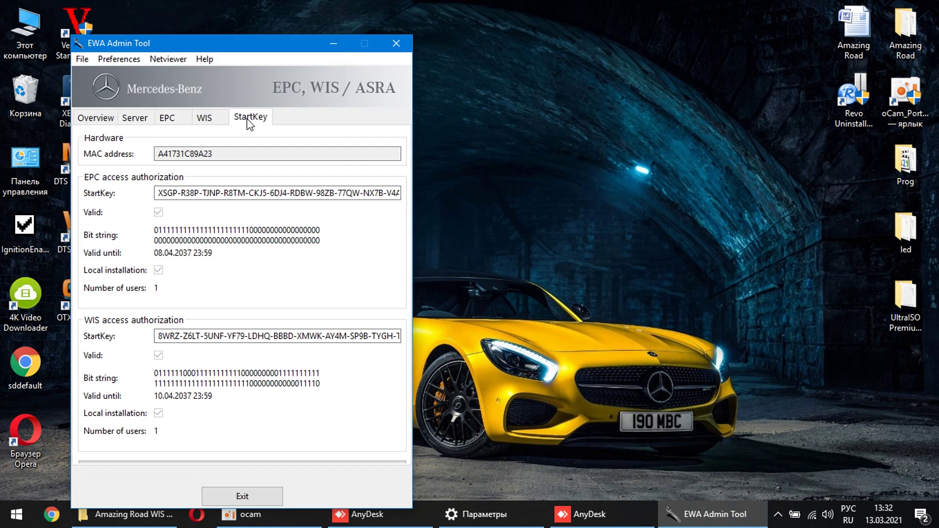
pyautogui.click(204, 122)
pyautogui.click(171, 118)
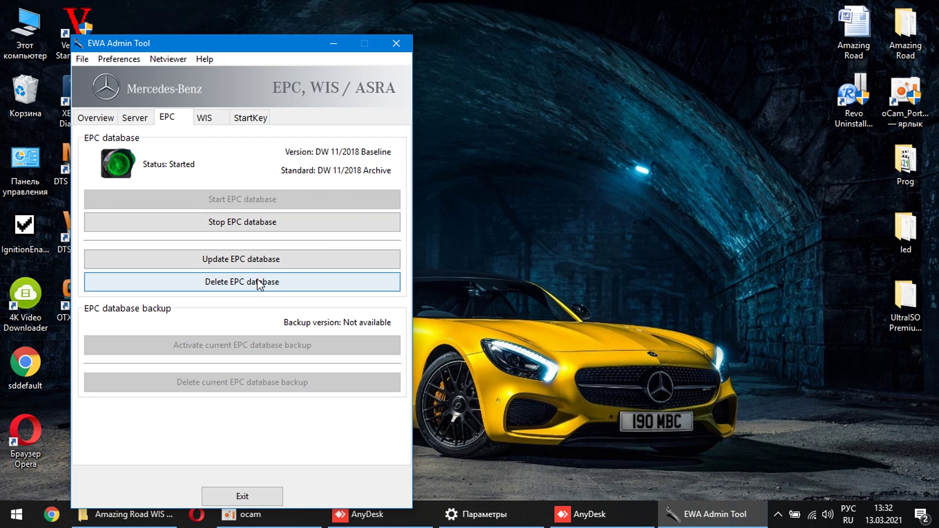
pyautogui.click(17, 514)
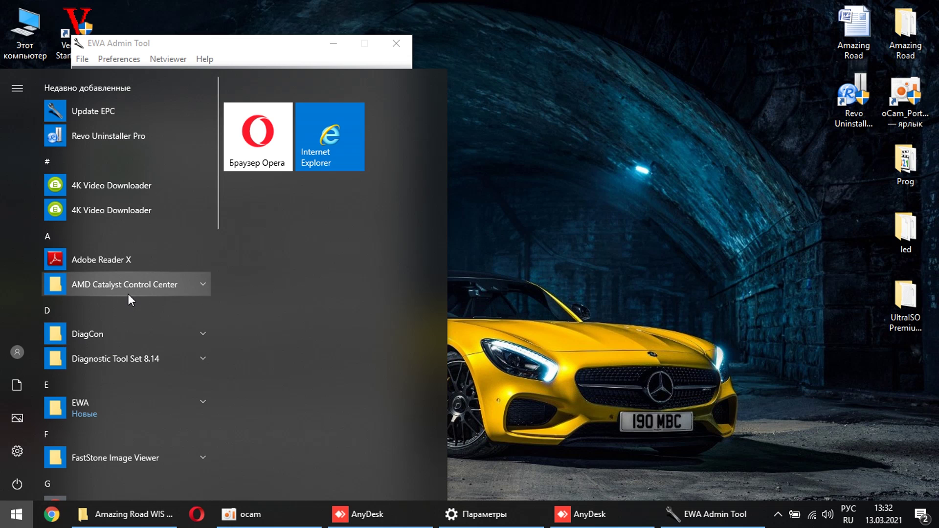
# Step: Launch Internet Explorer from Windows accessories, log in to EWA-net, and start EPC
pyautogui.scroll(-10, 128, 299)
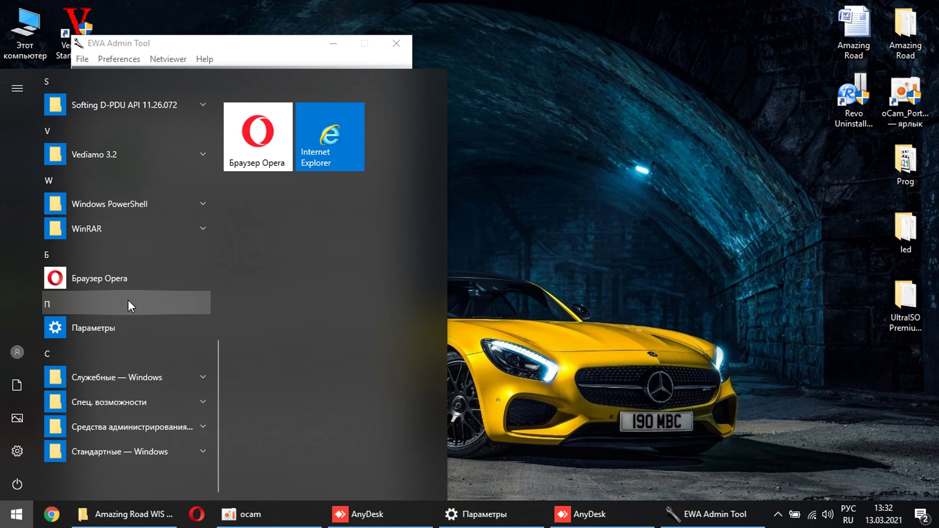
pyautogui.click(130, 448)
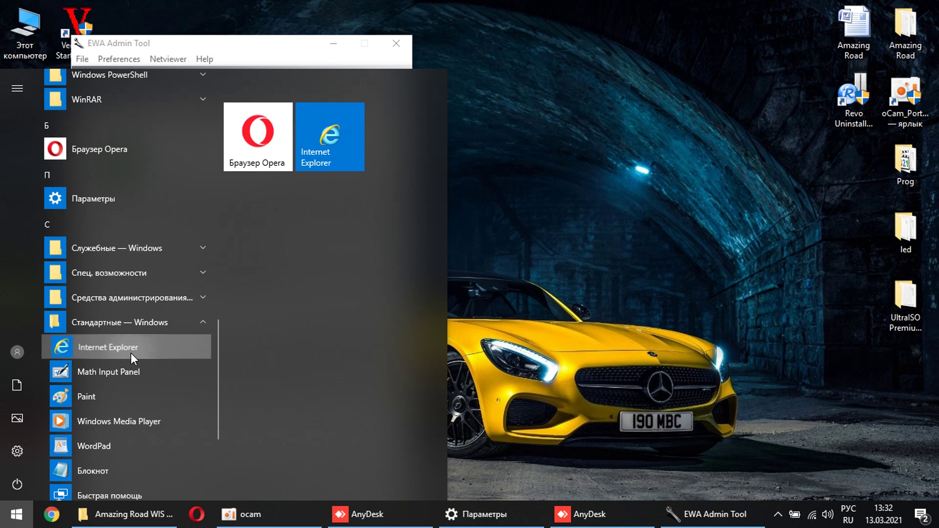
pyautogui.click(130, 354)
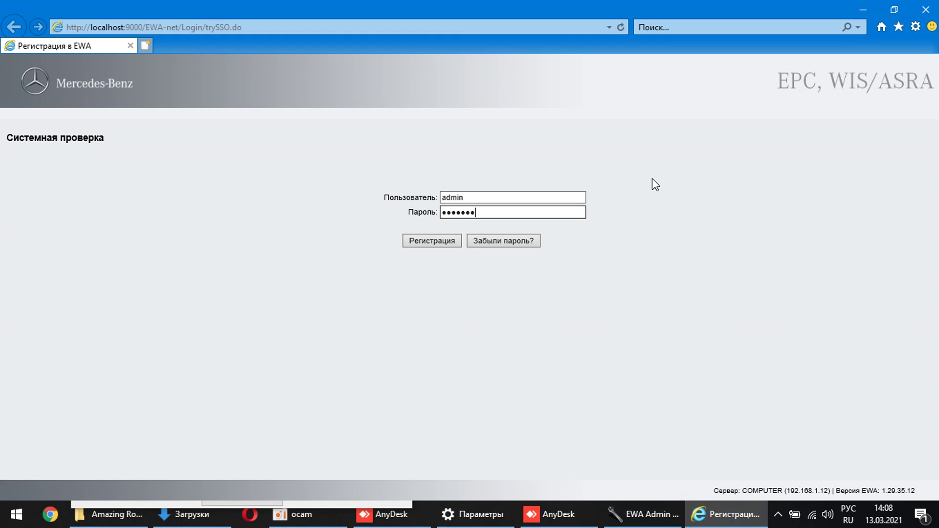
pyautogui.click(436, 242)
pyautogui.click(313, 195)
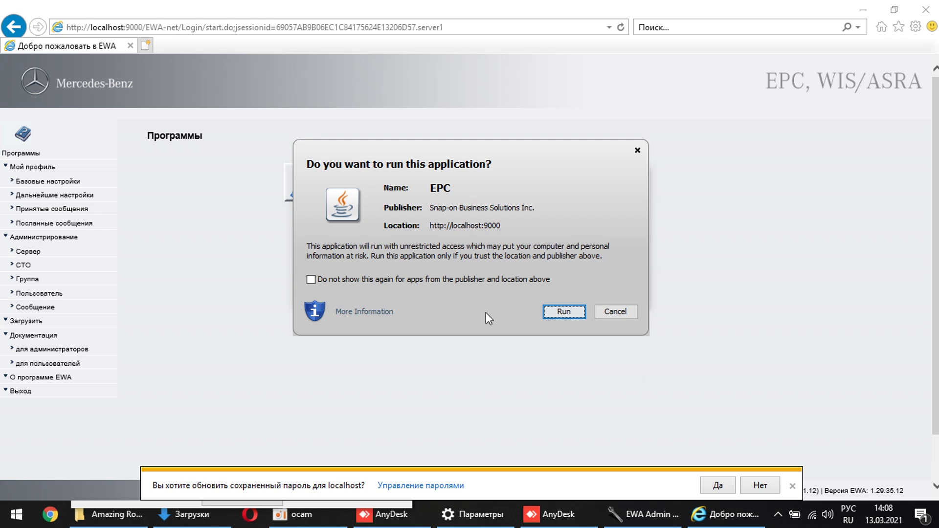
# Step: Allow EPC to run, dismiss Java's expired-certificate block notice, and bring up the Start menu
pyautogui.click(562, 312)
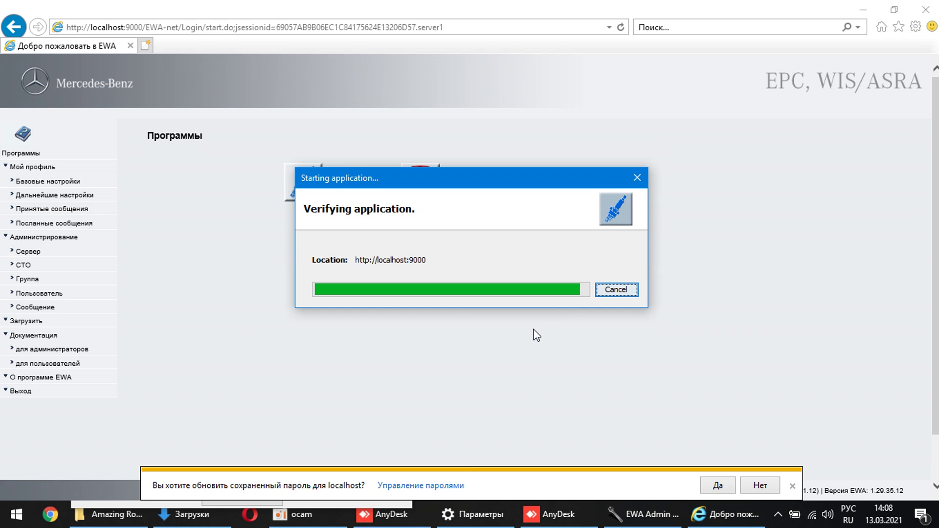
pyautogui.click(563, 312)
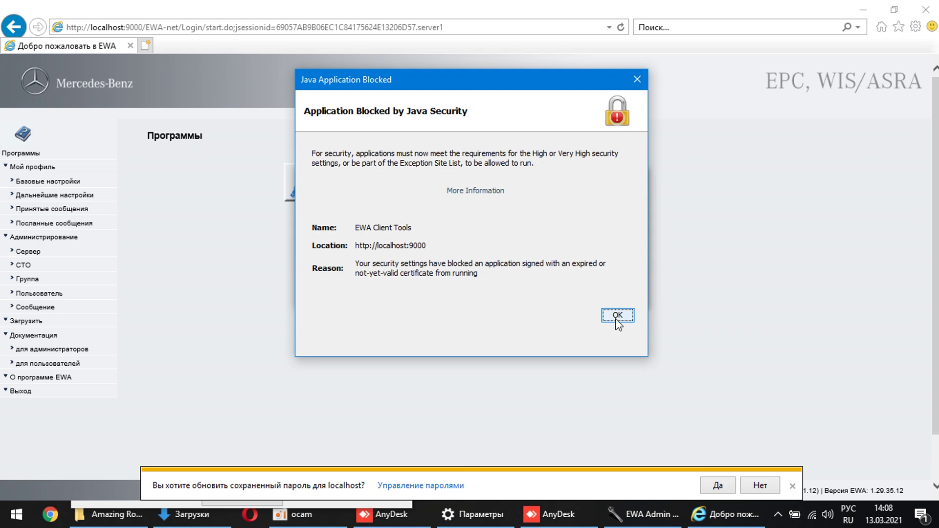
pyautogui.click(618, 317)
pyautogui.press('super')
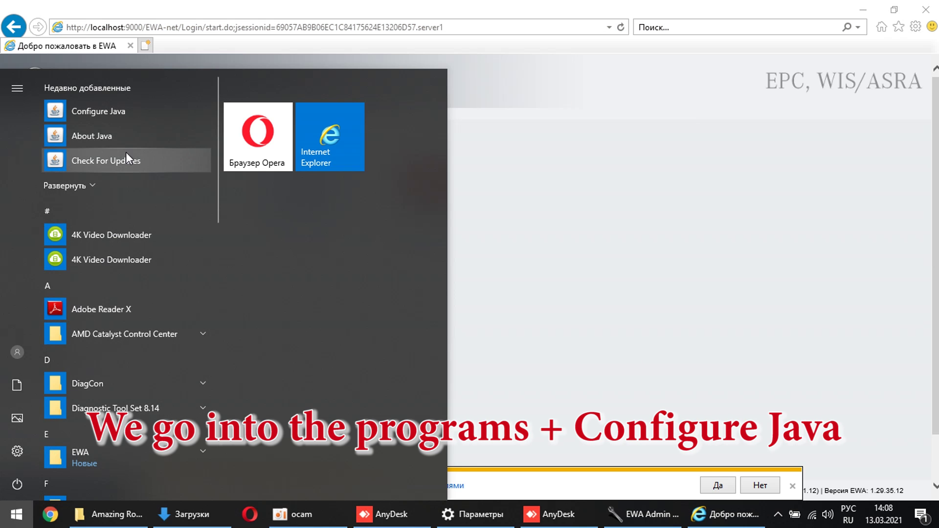
# Step: In Java Control Panel's Security settings, start a new Exception Site List entry
pyautogui.click(139, 118)
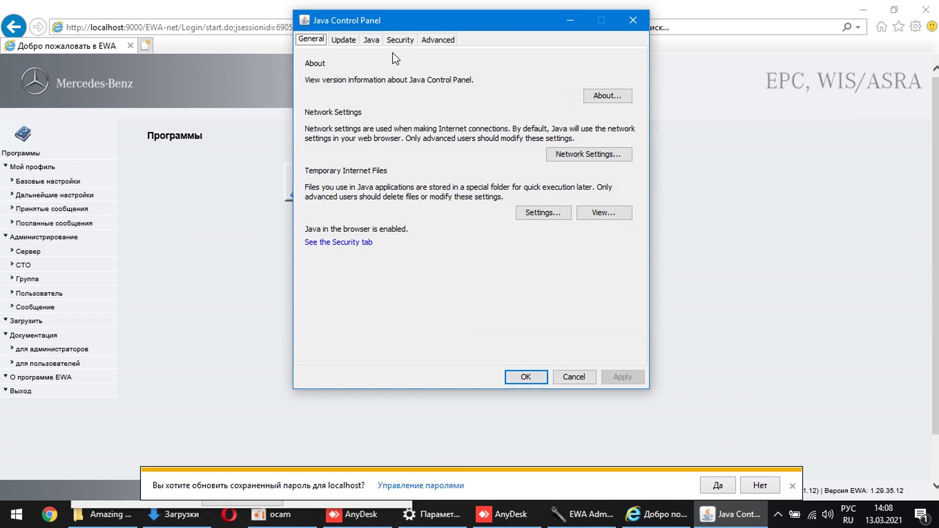
pyautogui.click(397, 40)
pyautogui.click(574, 289)
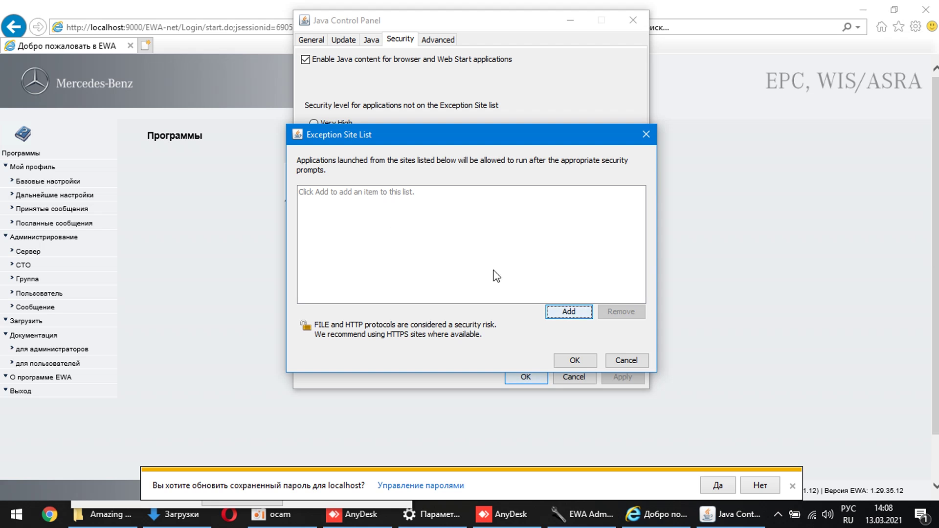
pyautogui.click(568, 311)
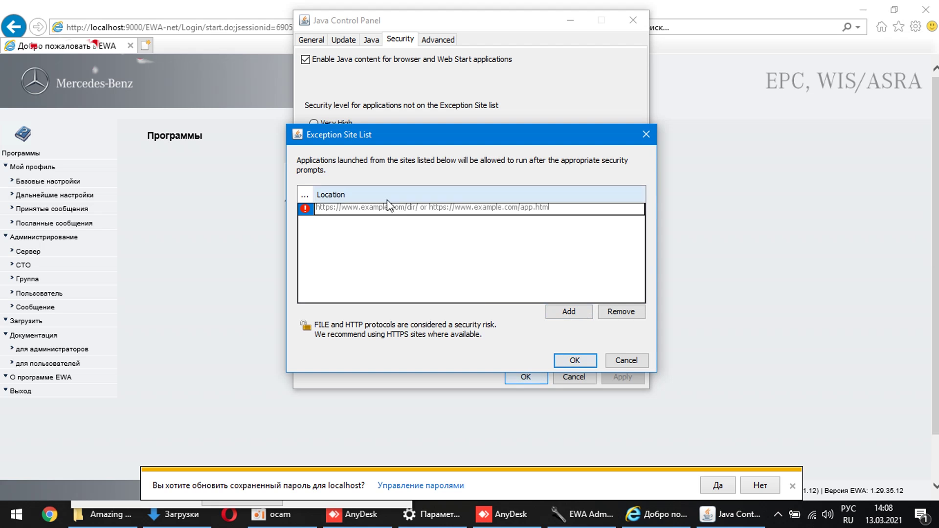
pyautogui.click(141, 27)
pyautogui.click(140, 27)
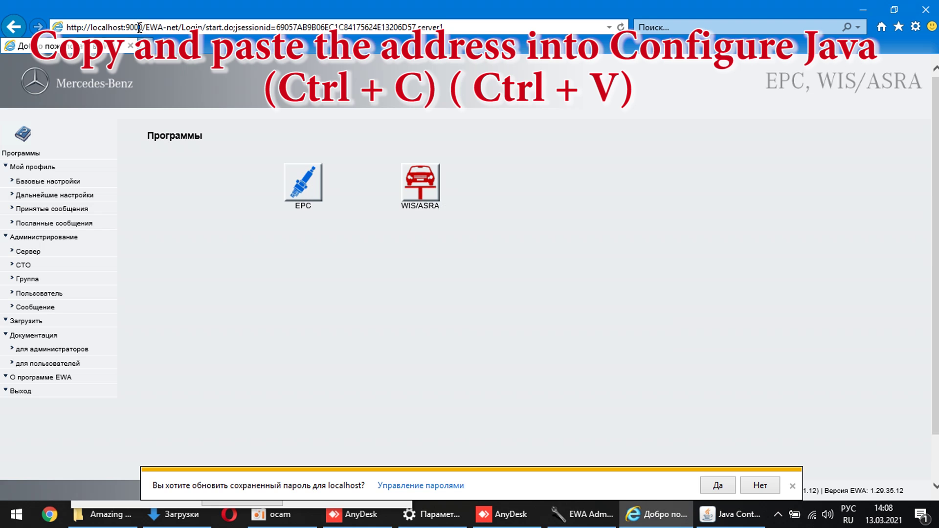
pyautogui.moveTo(142, 27); pyautogui.dragTo(75, 27)
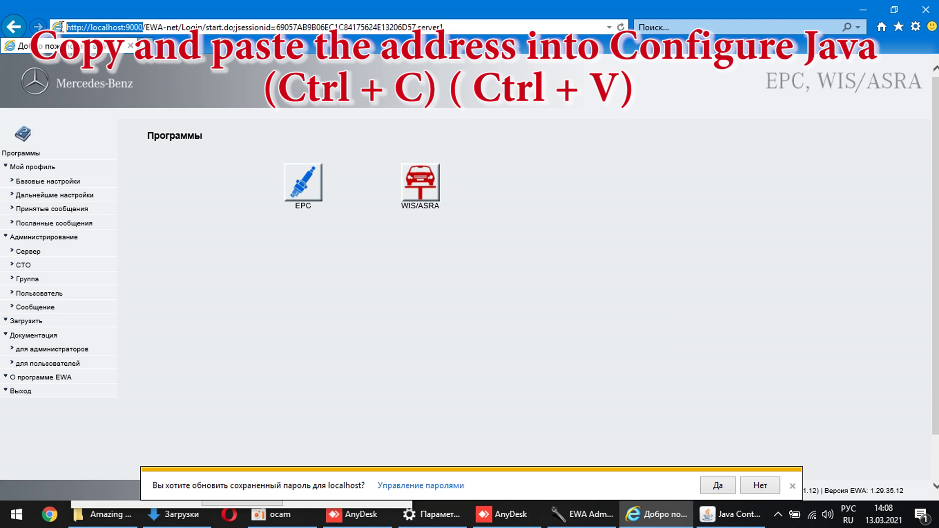
pyautogui.rightClick(79, 25)
pyautogui.click(105, 69)
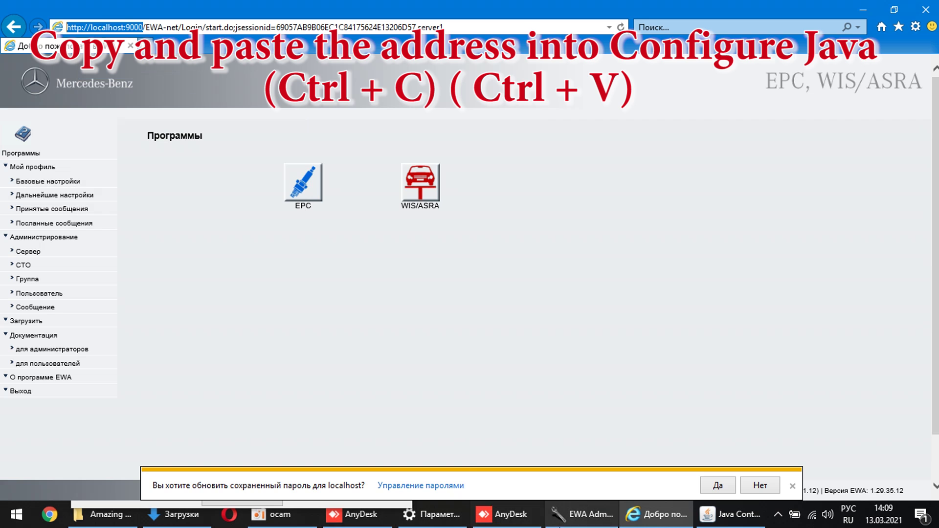
pyautogui.click(732, 514)
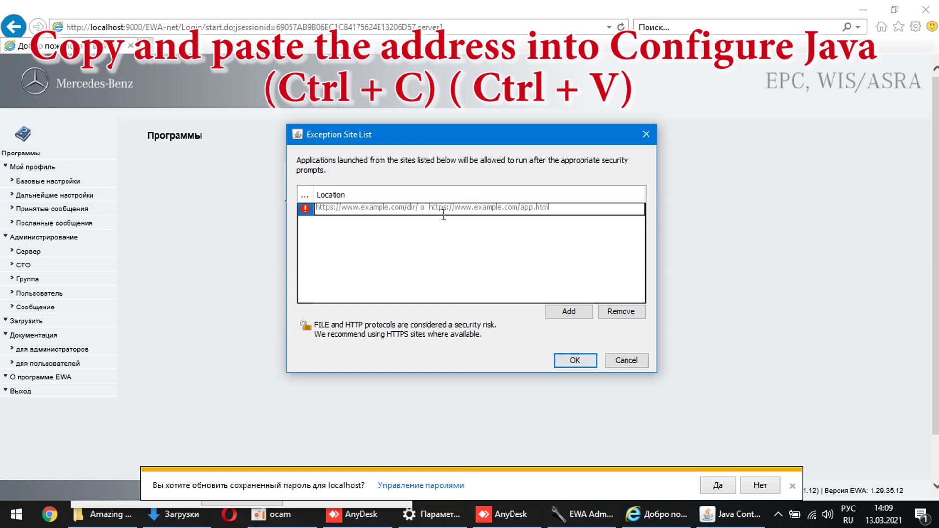
pyautogui.press('ctrl+super+o')
pyautogui.click(293, 453)
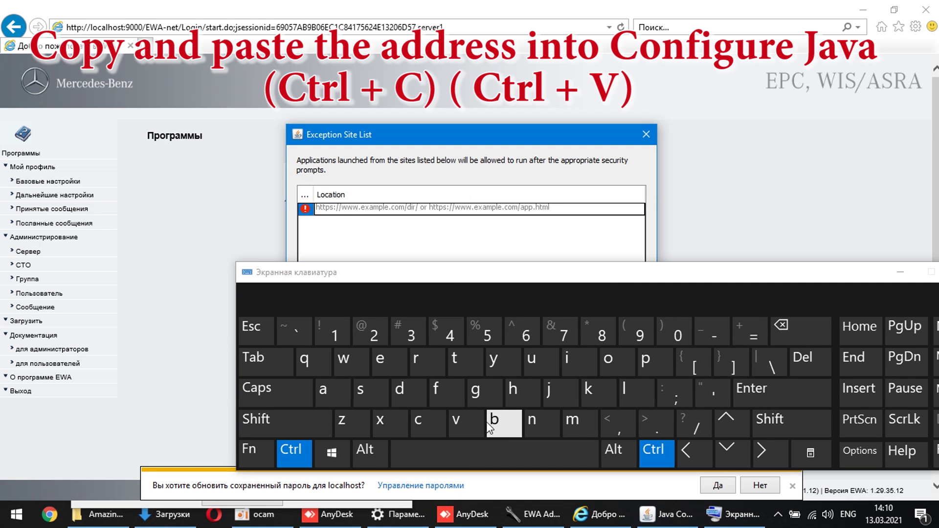
pyautogui.click(469, 422)
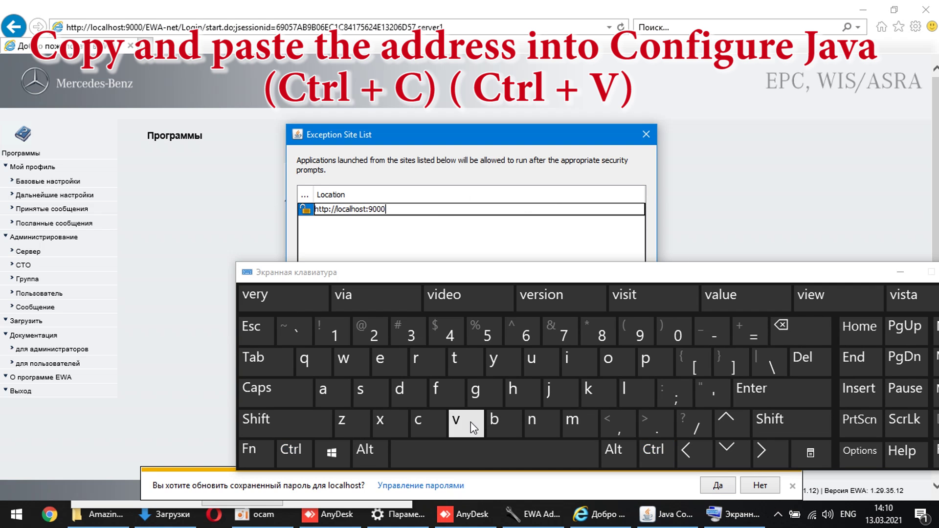
pyautogui.click(901, 275)
pyautogui.click(576, 362)
pyautogui.click(567, 313)
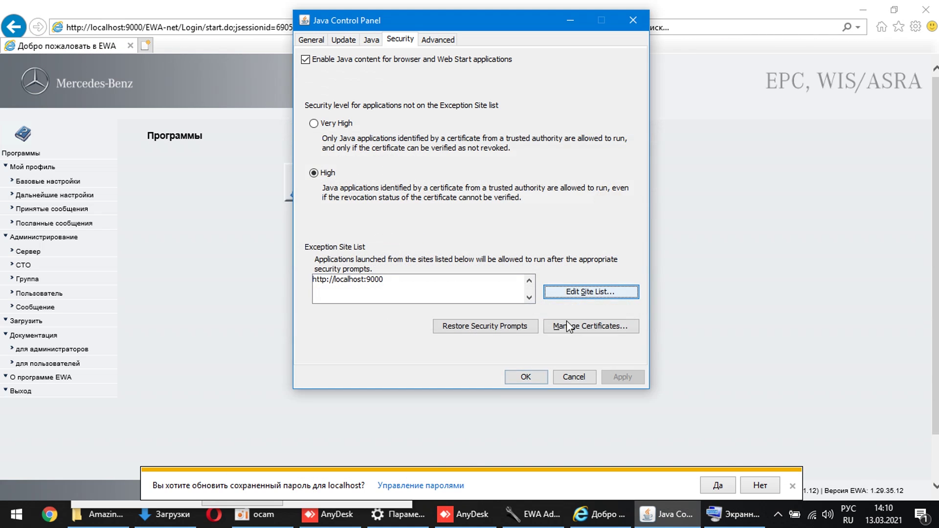
pyautogui.click(532, 378)
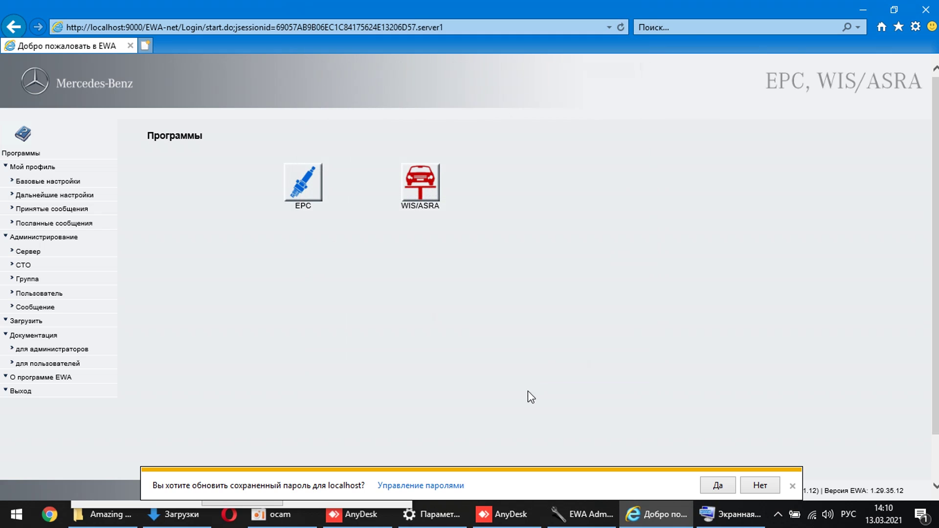
# Step: Relaunch EPC and run EWA Client Tools after accepting the certificate risk
pyautogui.click(304, 196)
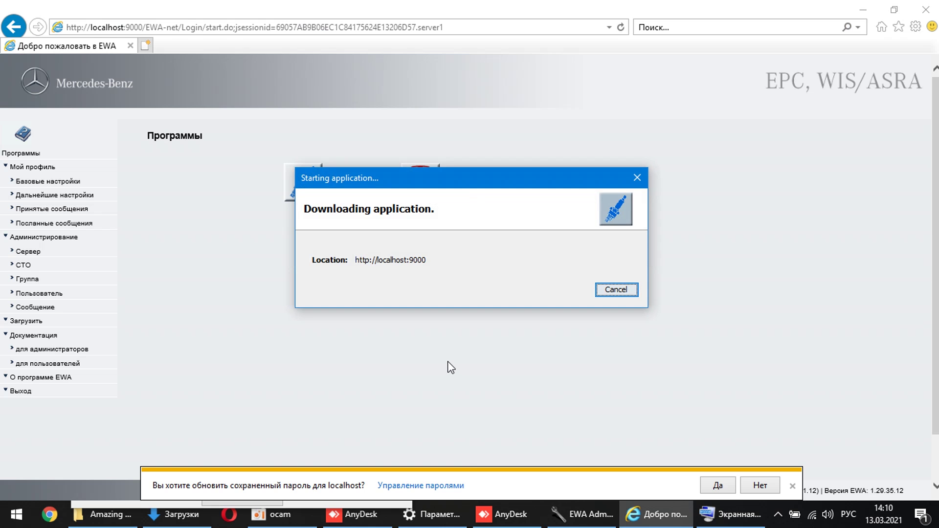
pyautogui.click(423, 321)
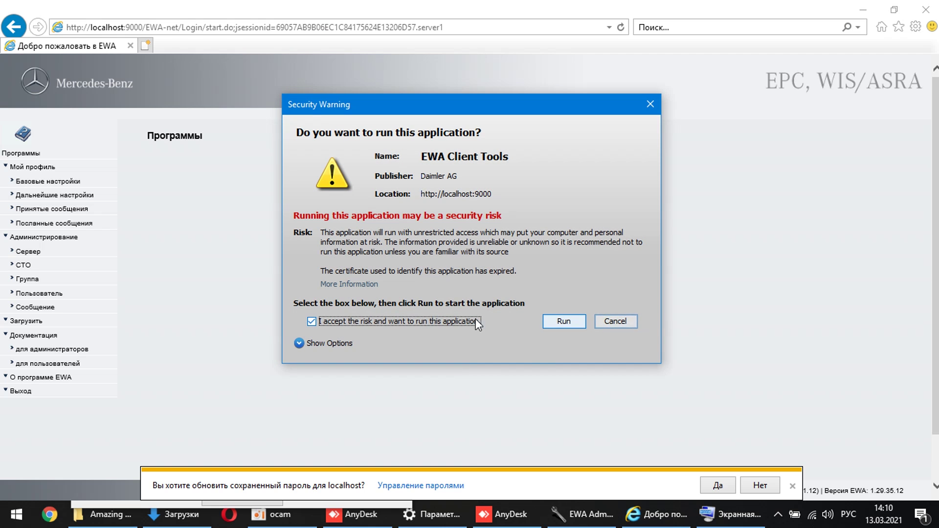
pyautogui.click(561, 327)
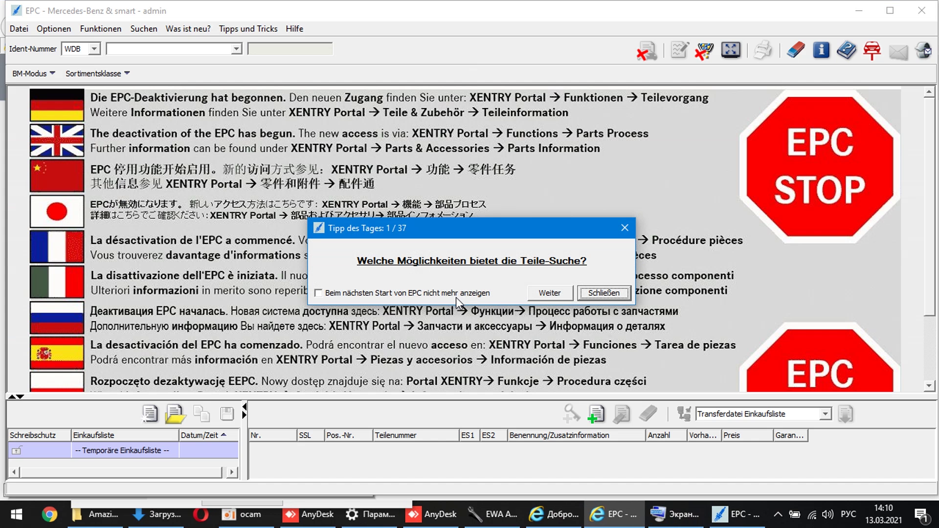
# Step: Set EPC's interface and content languages to Russisch in the setup settings
pyautogui.click(599, 295)
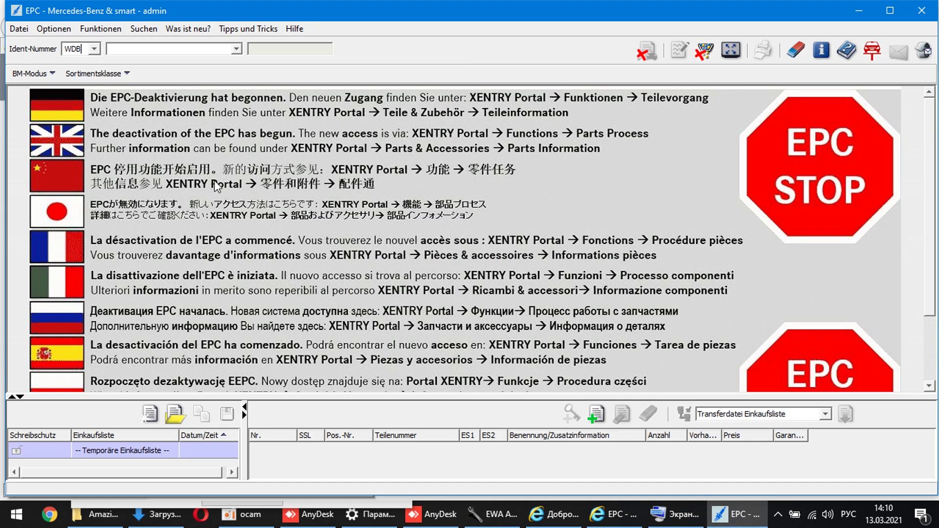
pyautogui.click(108, 30)
pyautogui.click(93, 30)
pyautogui.click(54, 29)
pyautogui.click(64, 46)
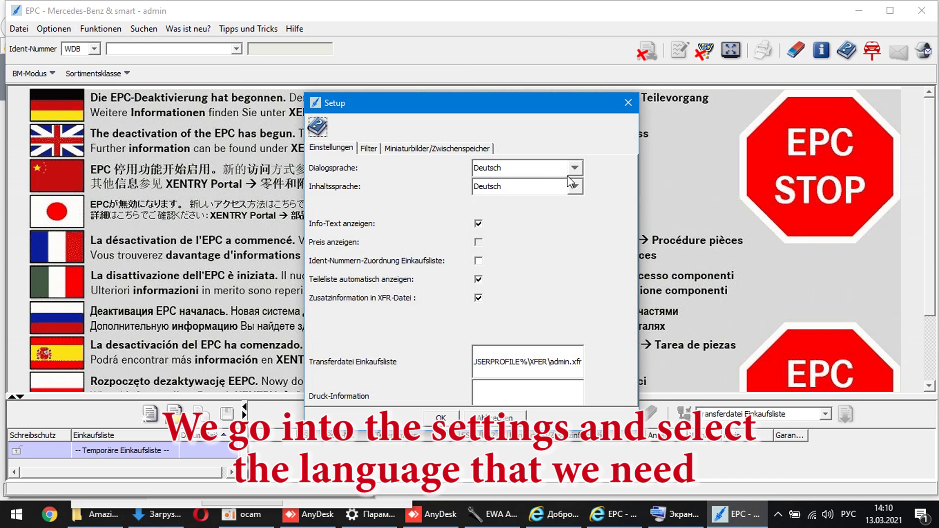
pyautogui.click(572, 171)
pyautogui.click(534, 263)
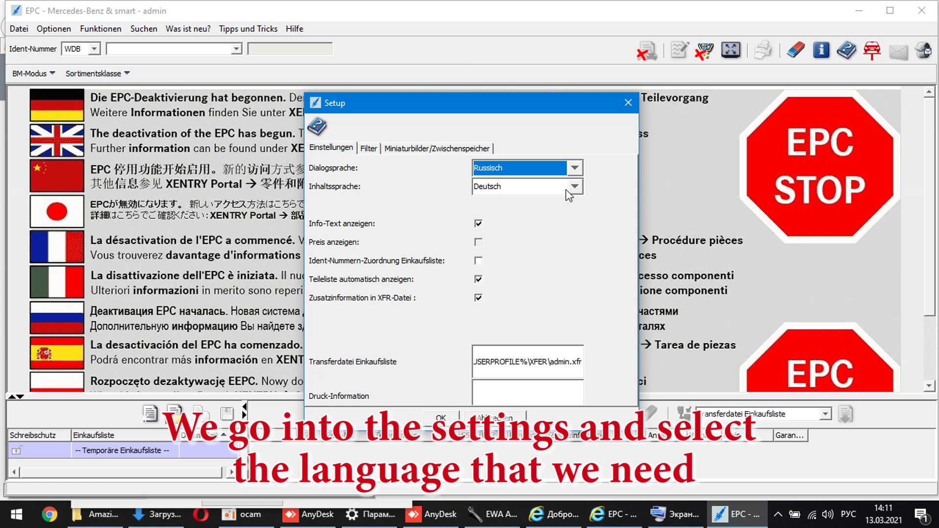
pyautogui.click(567, 191)
pyautogui.click(531, 268)
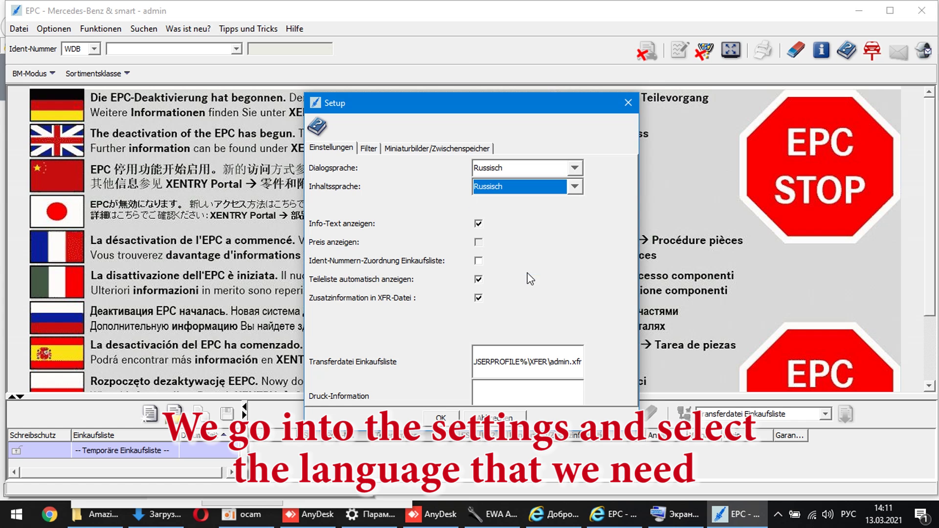
pyautogui.click(454, 414)
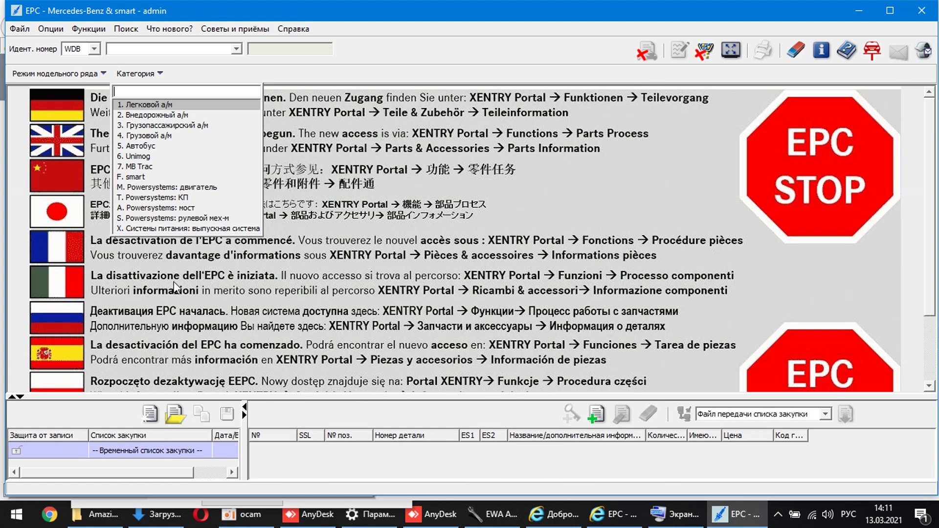
# Step: Load the Агрегат M - двигатель parts for model 102919 under 2. Внедорожный а/м, then quit EPC
pyautogui.click(189, 115)
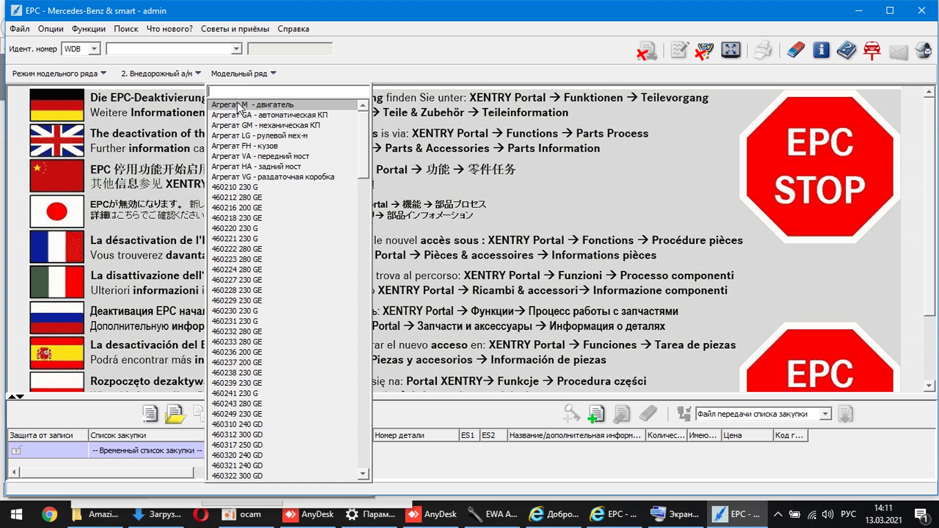
pyautogui.click(236, 106)
pyautogui.click(337, 120)
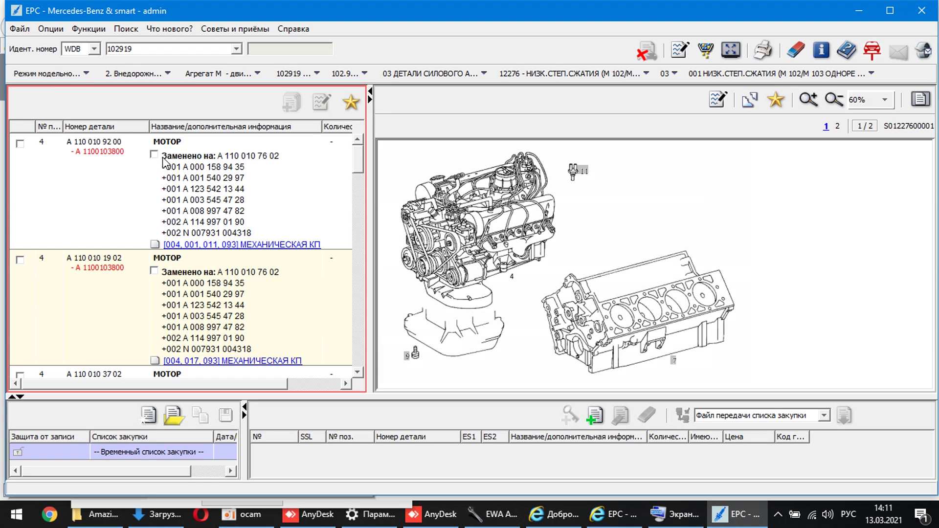
pyautogui.click(922, 11)
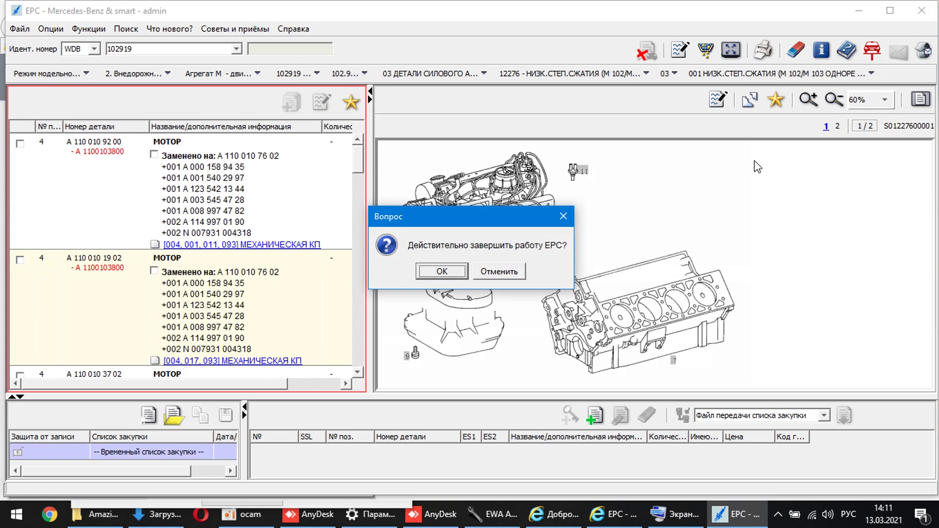
# Step: Exit EPC, close the What's New page, EWA browser and EWA Admin Tool, then open Start
pyautogui.click(450, 269)
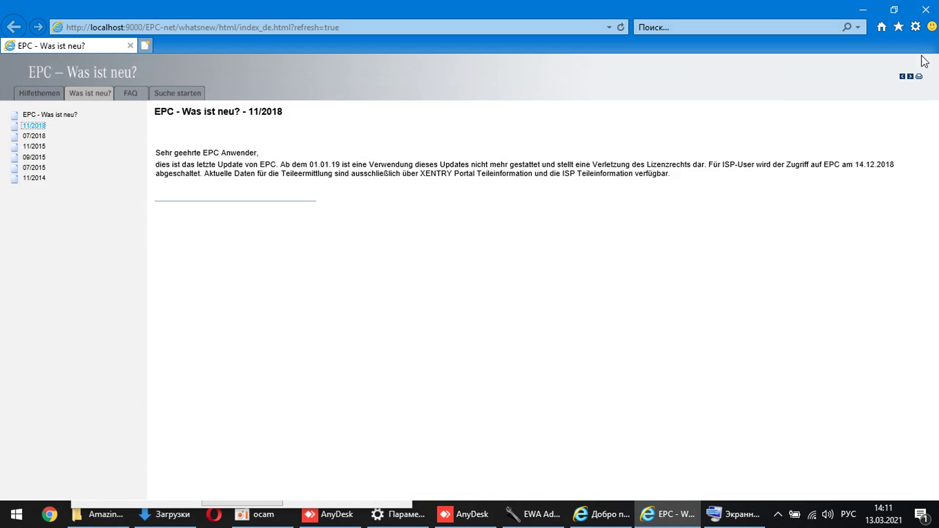
pyautogui.click(926, 9)
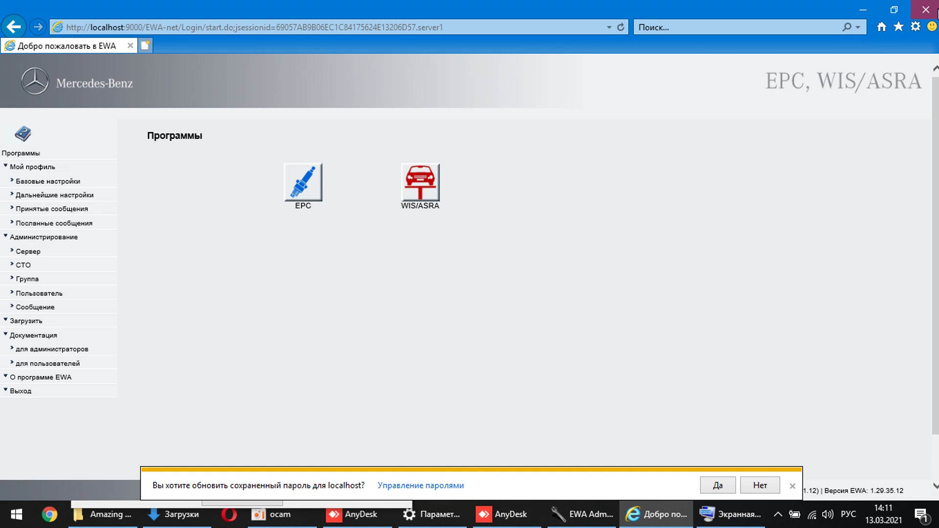
pyautogui.click(926, 10)
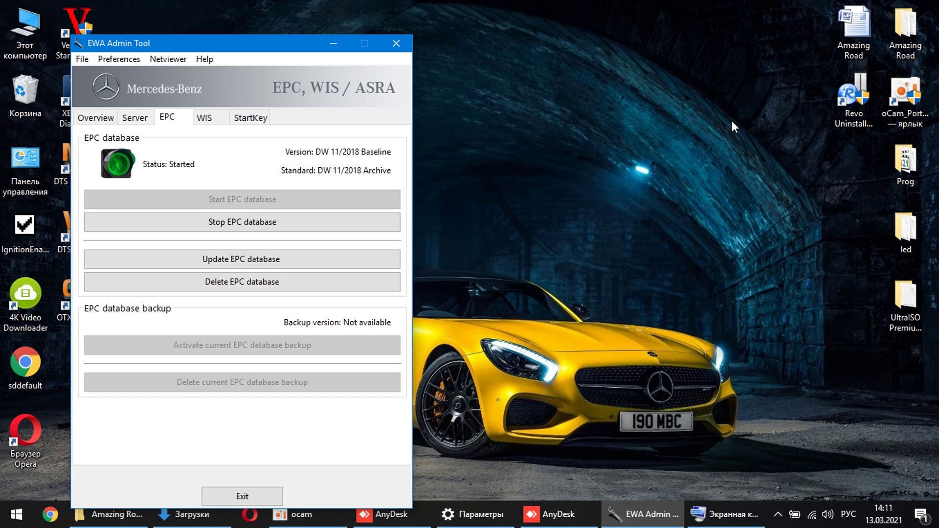
pyautogui.click(396, 44)
pyautogui.click(196, 93)
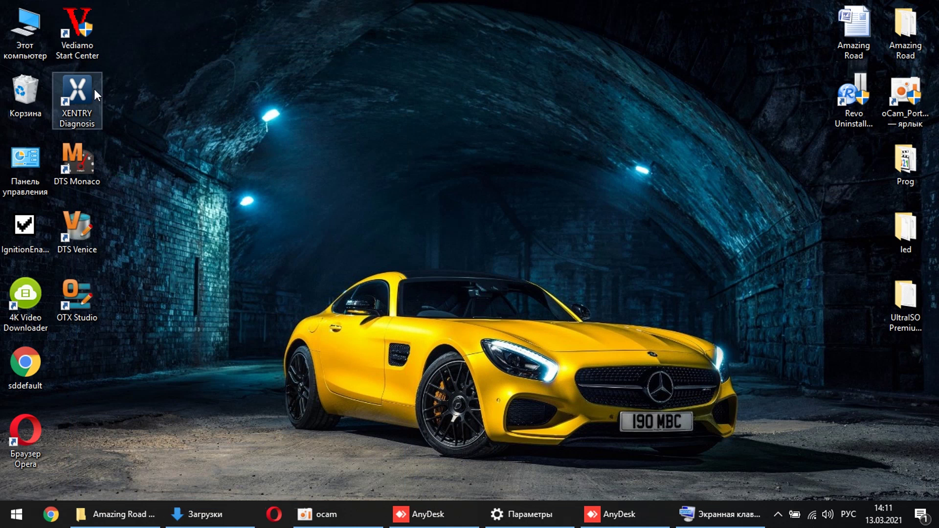
pyautogui.click(18, 514)
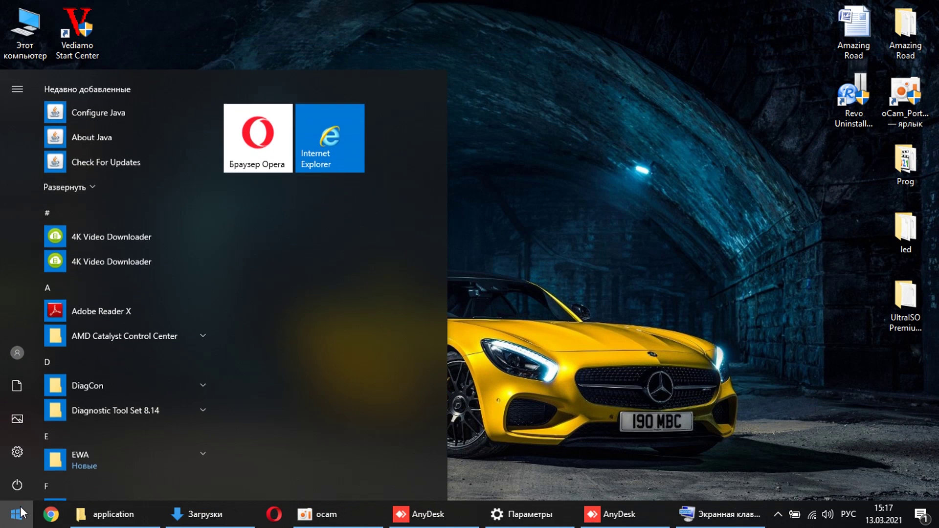
# Step: Log in to EWA-net in Internet Explorer with the saved user, re-entering and saving the password
pyautogui.scroll(-12, 100, 356)
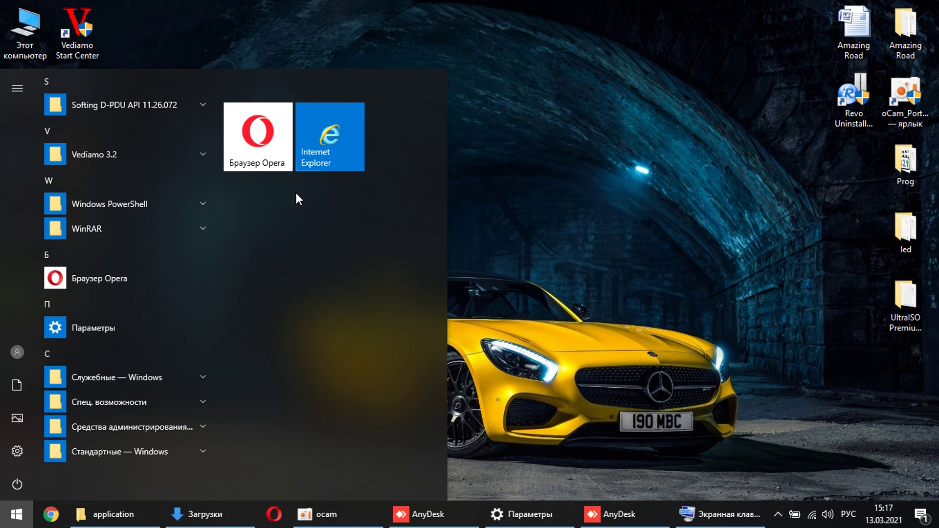
pyautogui.click(323, 157)
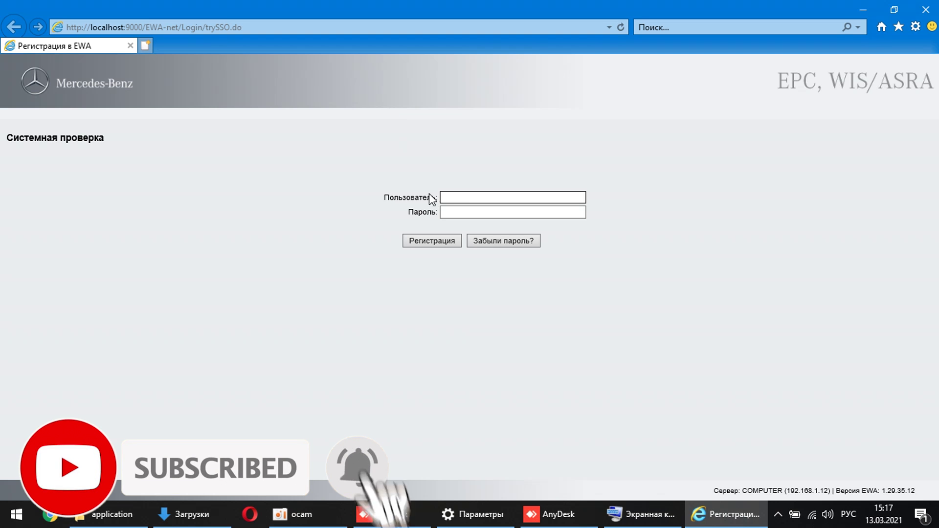
pyautogui.click(445, 197)
pyautogui.click(462, 211)
pyautogui.click(445, 242)
pyautogui.click(470, 239)
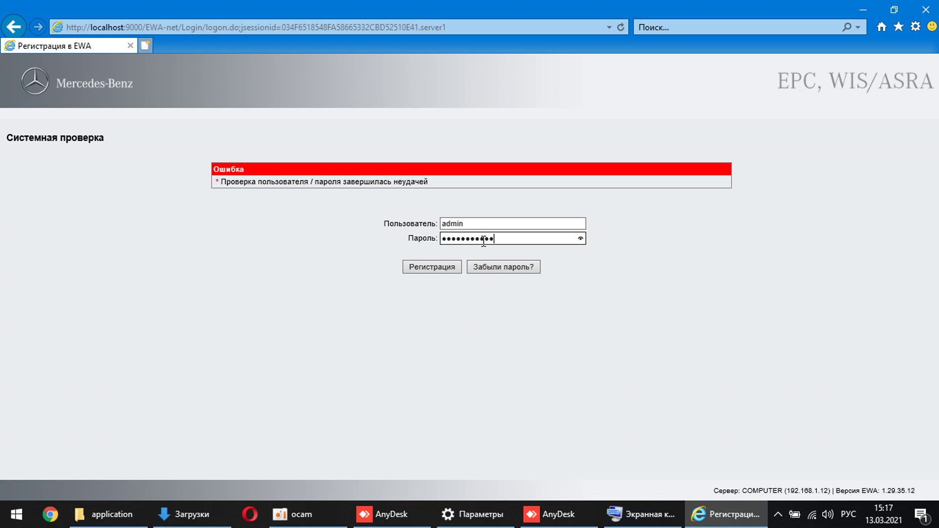
pyautogui.click(431, 267)
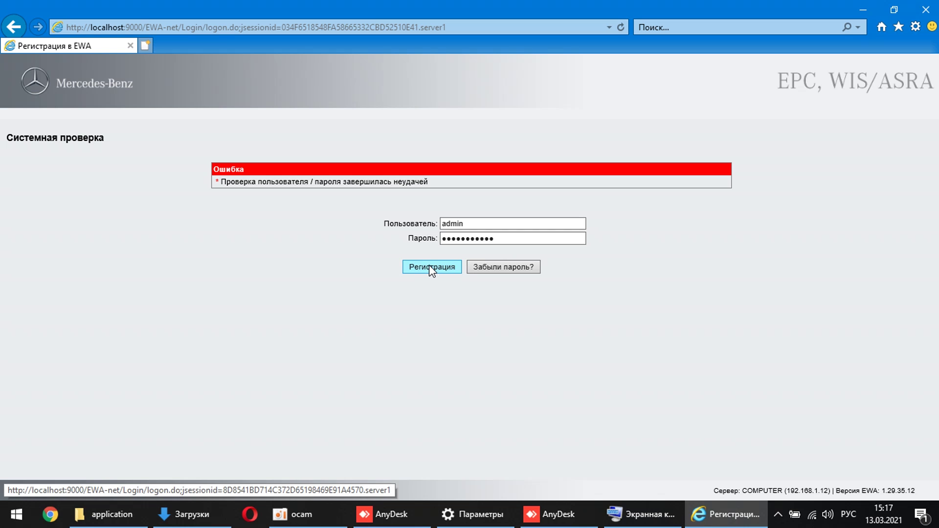
pyautogui.click(720, 486)
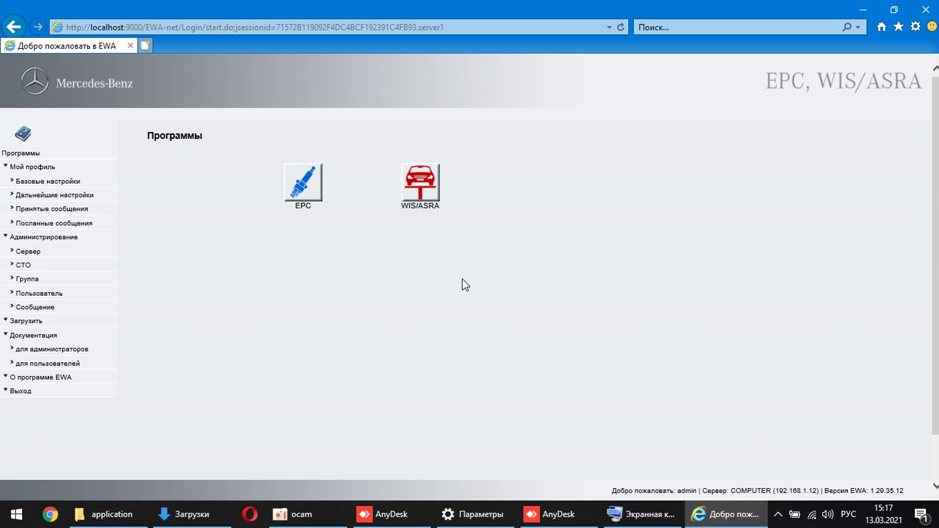
# Step: Start WIS/ASRA from the Programs page, accepting the security risk and running it
pyautogui.click(417, 193)
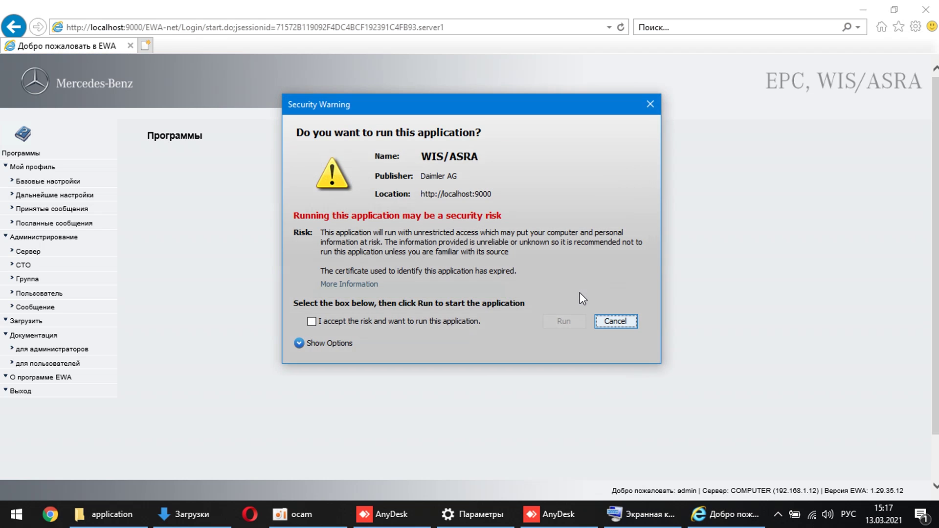
pyautogui.click(435, 320)
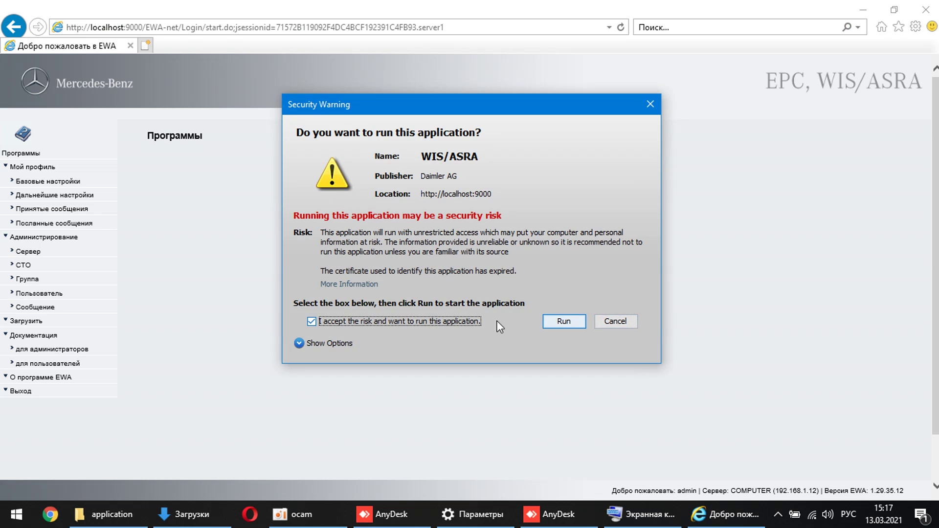
pyautogui.click(559, 323)
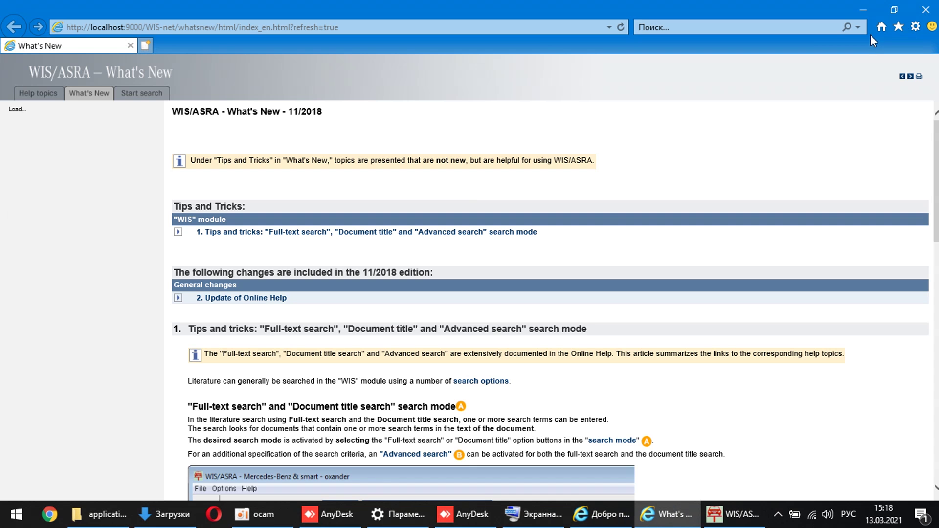
# Step: Close What's New and set the WIS/ASRA user interface language to Russian
pyautogui.click(920, 14)
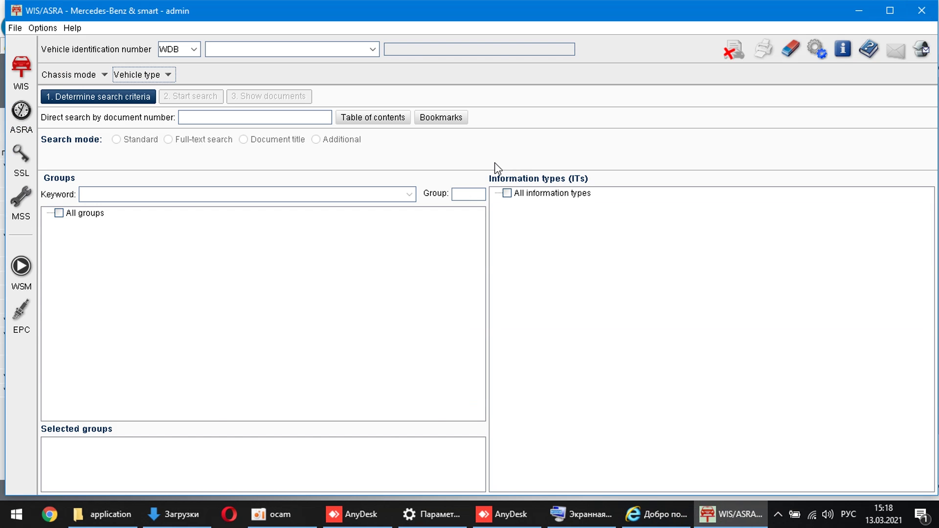
pyautogui.click(42, 28)
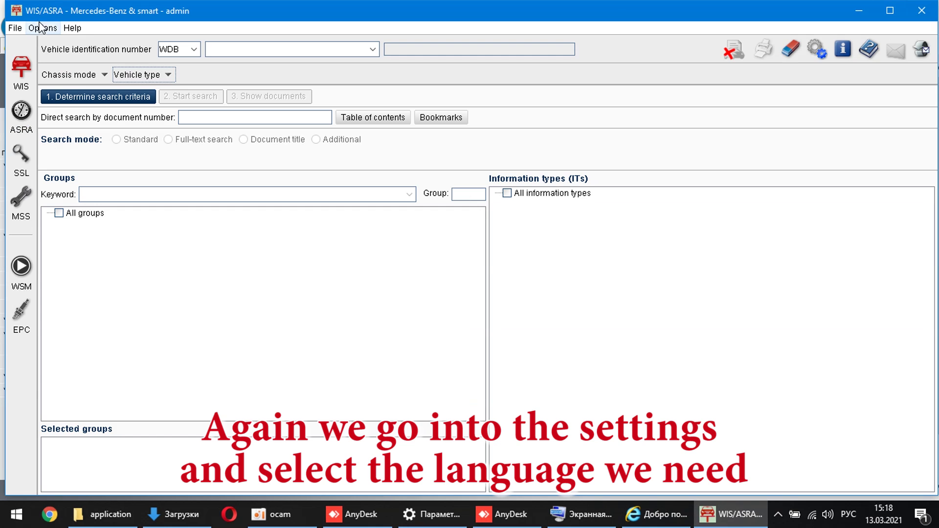
pyautogui.click(52, 41)
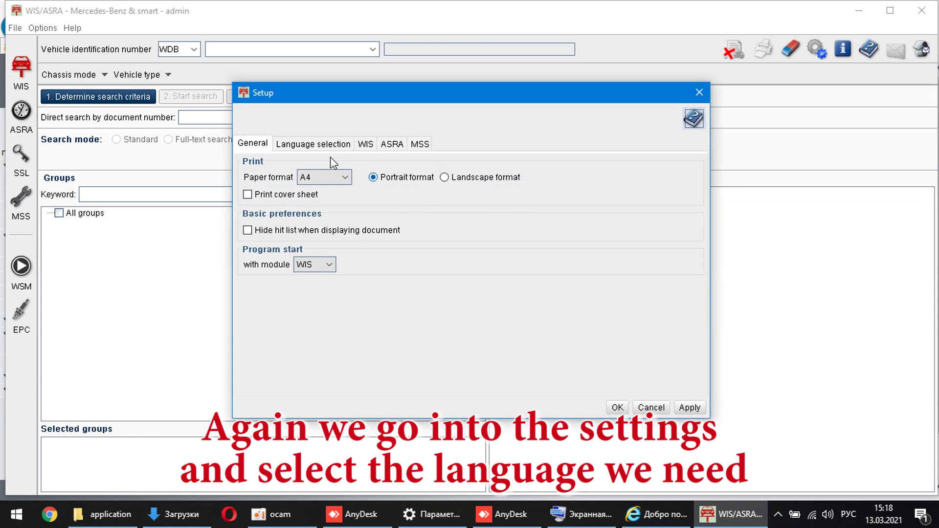
pyautogui.click(313, 144)
pyautogui.click(368, 180)
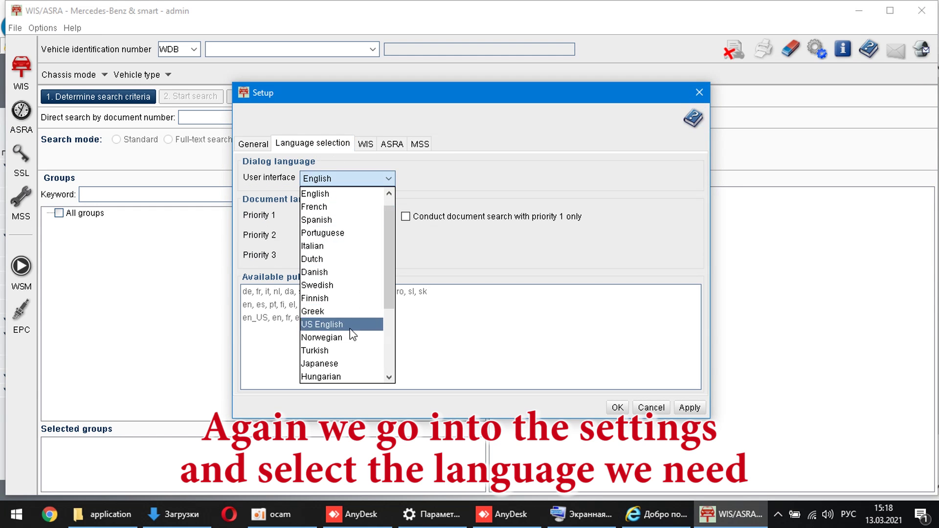
pyautogui.scroll(-1, 354, 311)
pyautogui.scroll(-1, 351, 305)
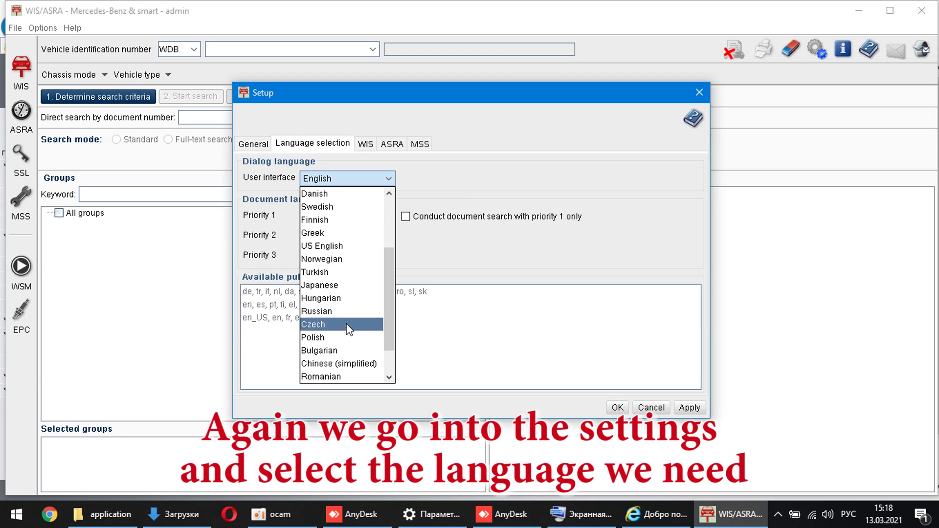
pyautogui.click(348, 316)
# Step: Set document priority 1 to Russian and priority 3 to German, save, and quit WIS/ASRA
pyautogui.click(353, 220)
pyautogui.click(353, 220)
pyautogui.click(355, 220)
pyautogui.scroll(-1, 345, 404)
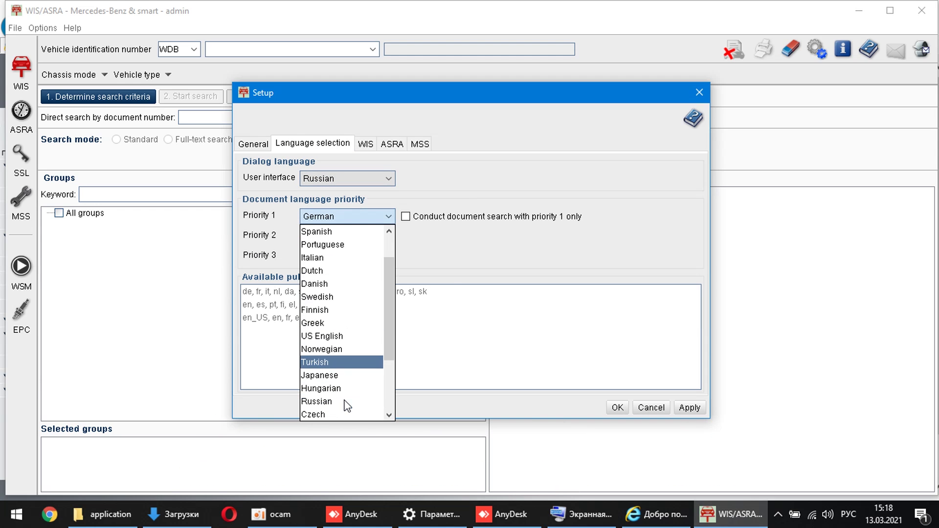
pyautogui.click(345, 401)
pyautogui.click(377, 259)
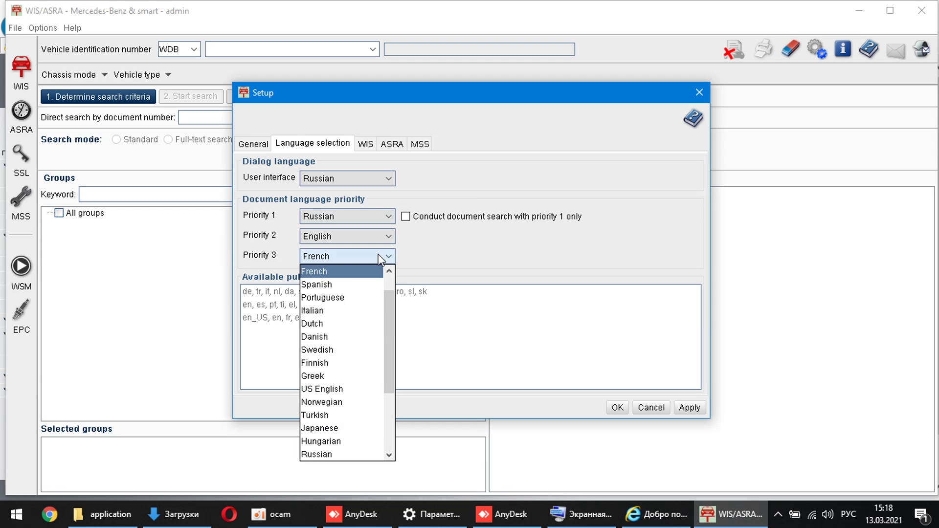
pyautogui.moveTo(392, 337); pyautogui.dragTo(402, 321)
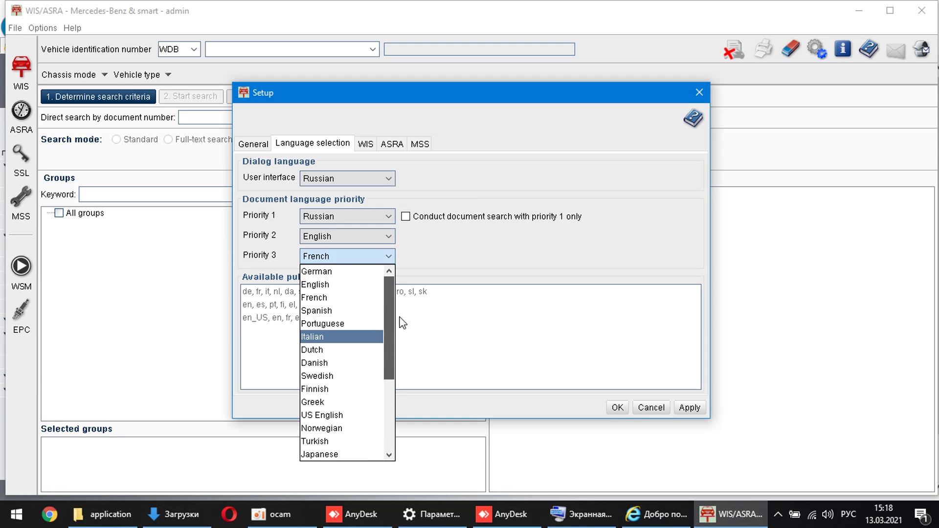
pyautogui.click(361, 273)
pyautogui.click(615, 408)
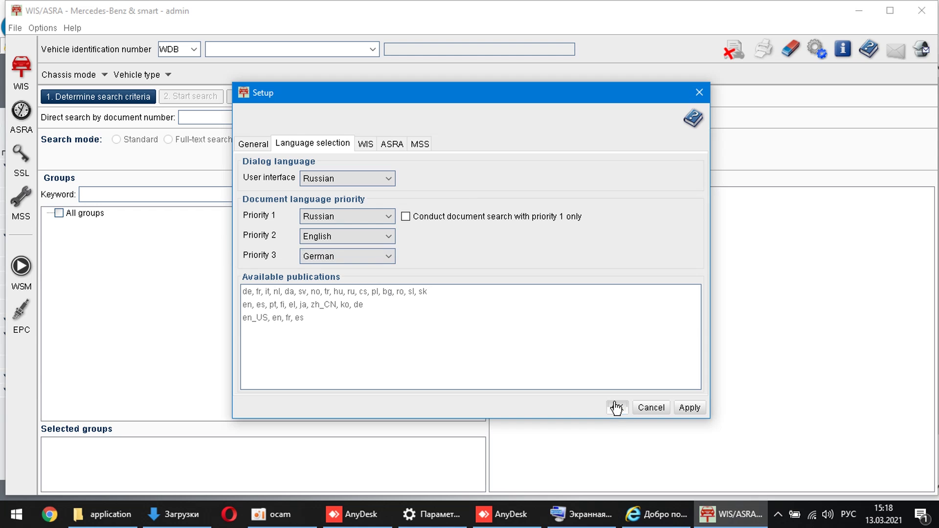
pyautogui.click(471, 280)
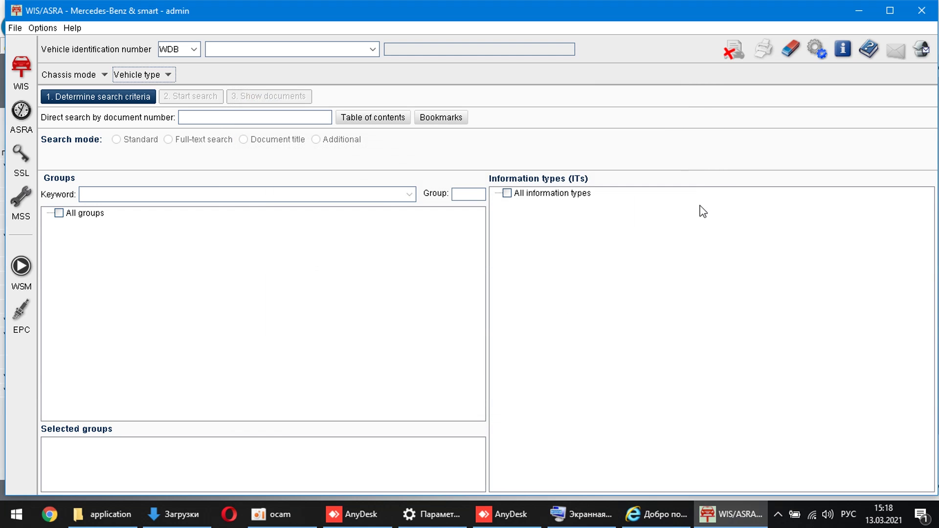
pyautogui.click(922, 10)
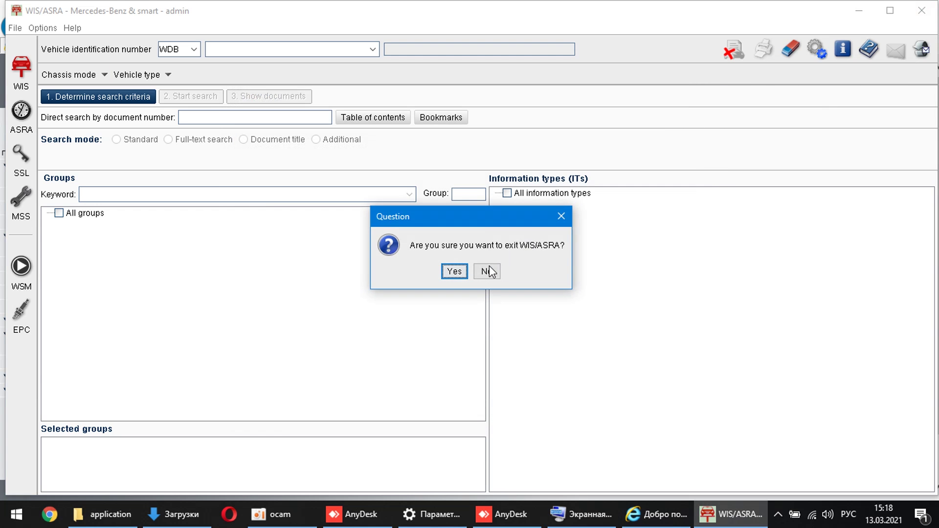
# Step: Confirm exiting WIS/ASRA, then quit the restarted Russian-language WIS/ASRA
pyautogui.click(454, 272)
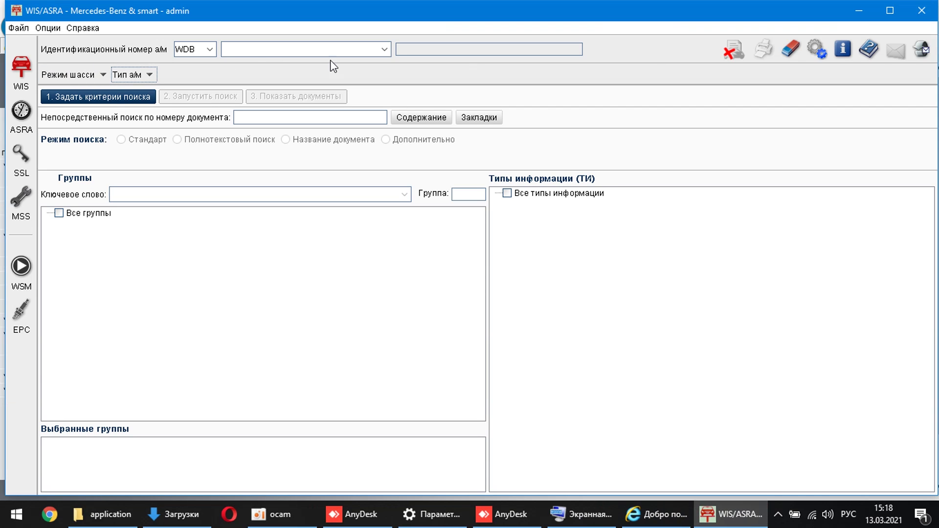
pyautogui.click(922, 18)
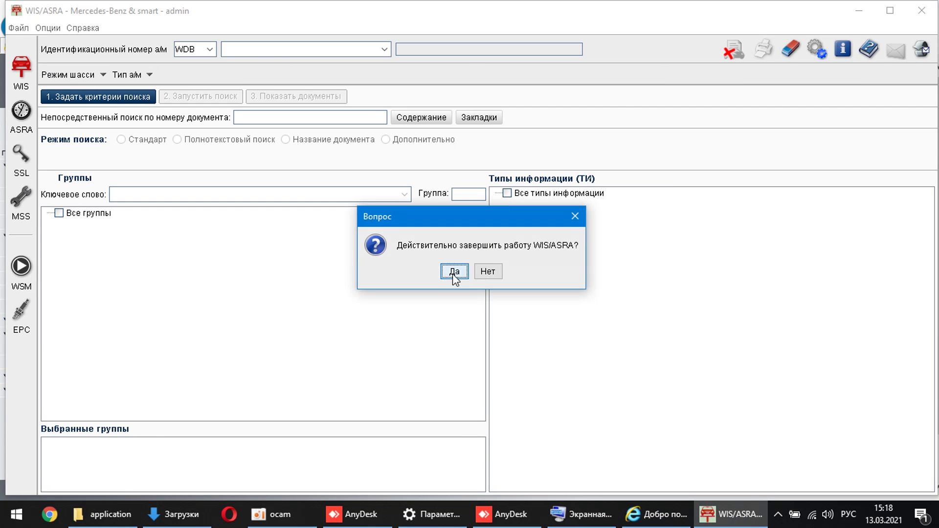
pyautogui.click(451, 270)
# Step: Relaunch EPC from the EWA programs page, then close it and confirm quitting
pyautogui.click(306, 184)
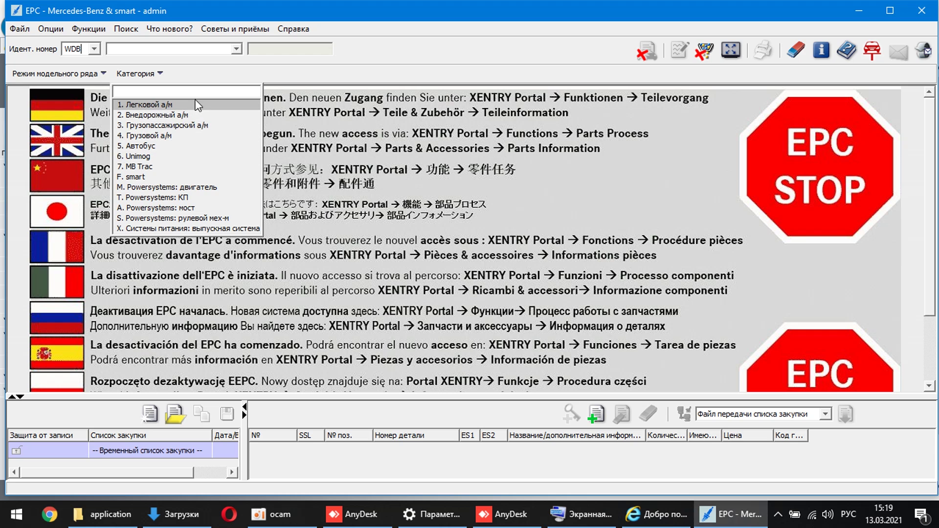
pyautogui.click(922, 10)
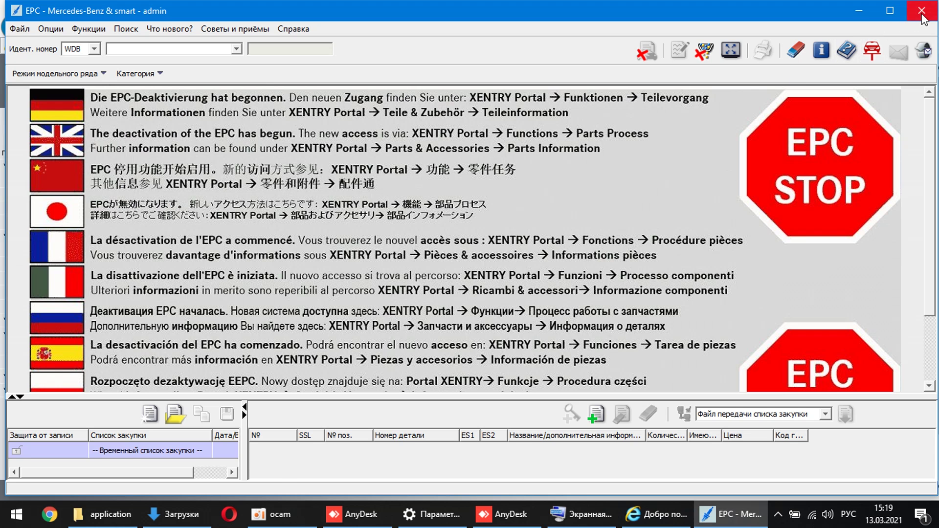
pyautogui.click(463, 272)
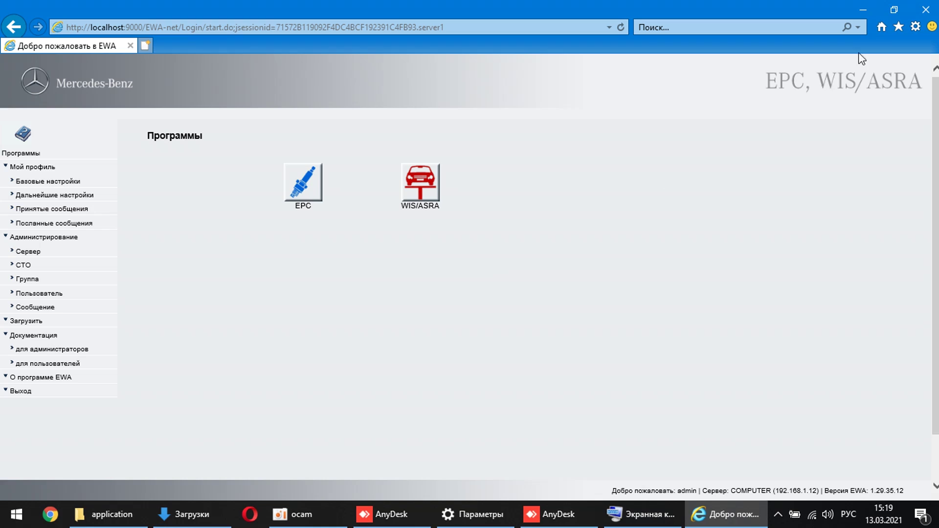
# Step: Close the EWA browser and open Internet Explorer's file location from Windows Accessories in the Start menu
pyautogui.click(925, 10)
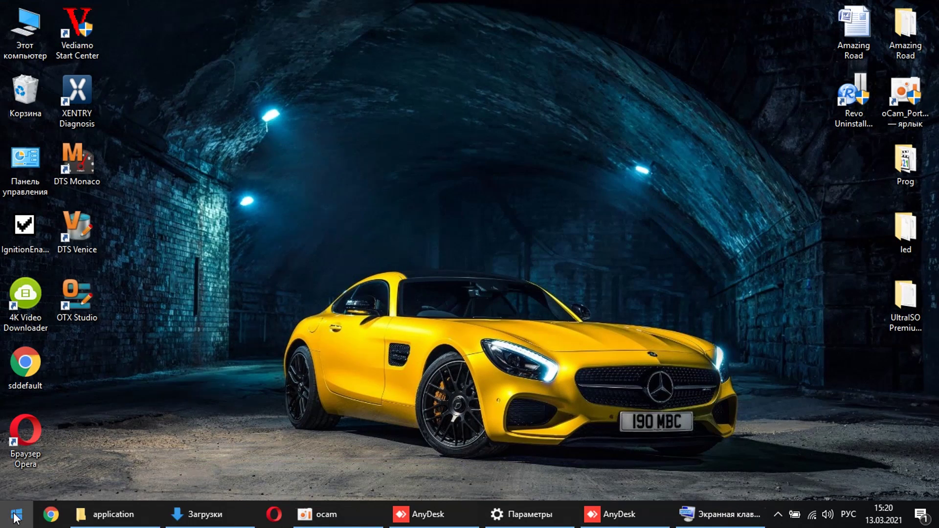
pyautogui.click(16, 514)
pyautogui.scroll(-15, 99, 442)
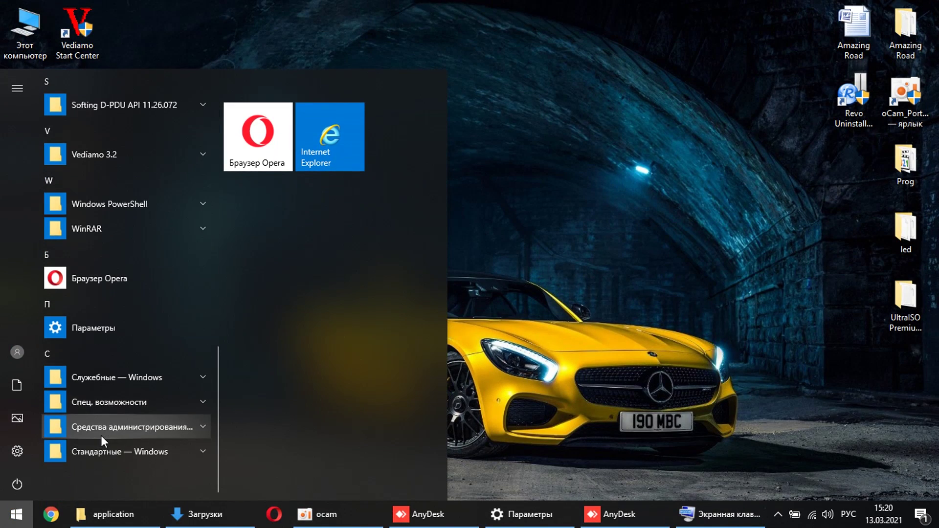
pyautogui.click(123, 377)
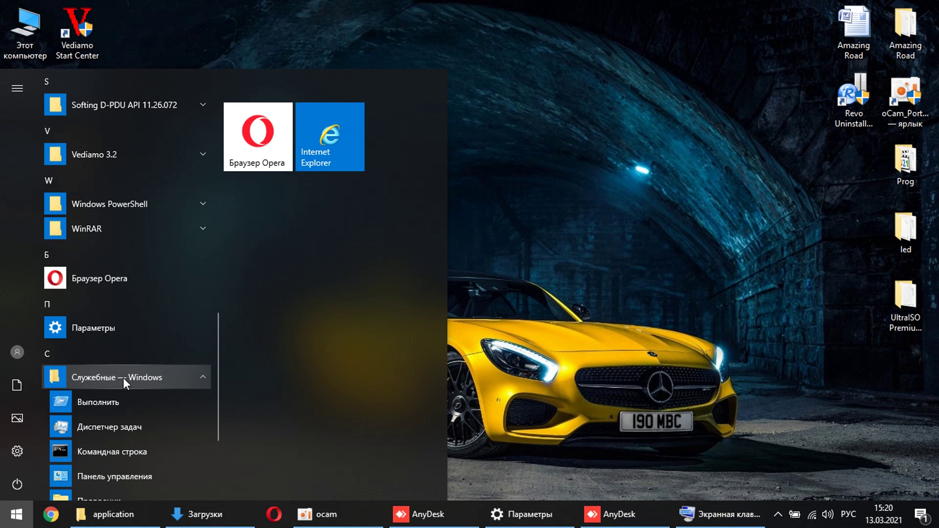
pyautogui.click(126, 379)
pyautogui.click(124, 452)
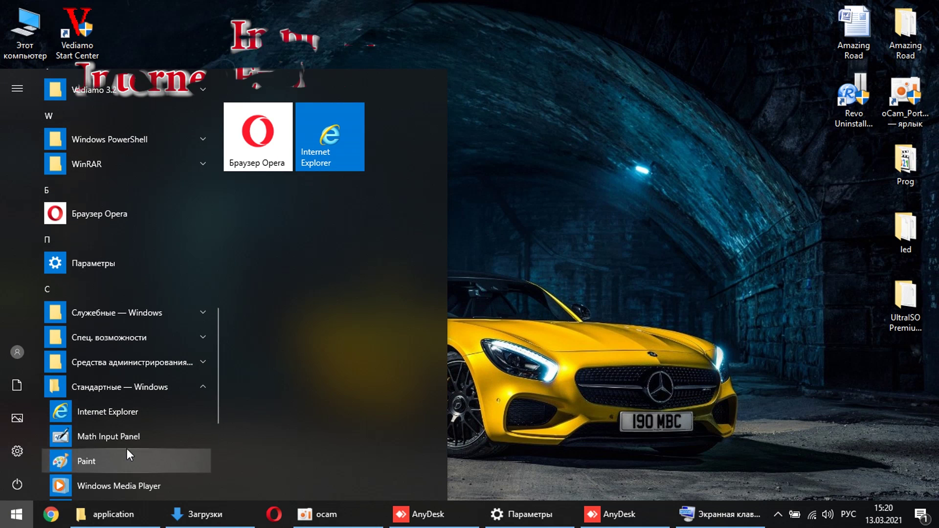
pyautogui.rightClick(128, 416)
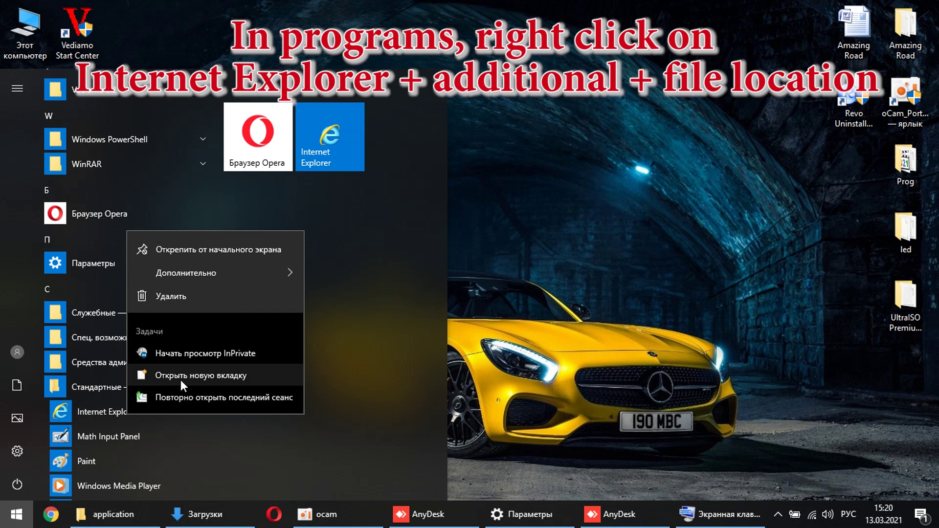
pyautogui.moveTo(257, 281)
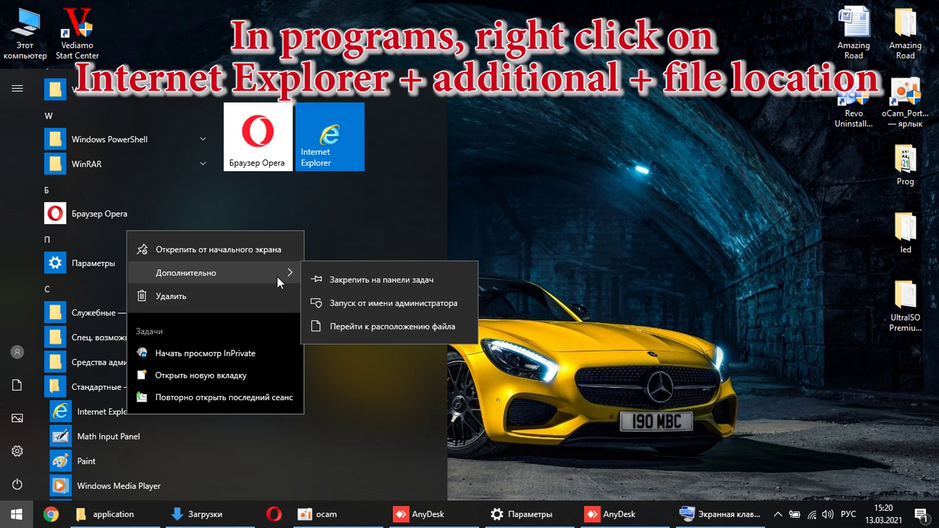
pyautogui.click(358, 321)
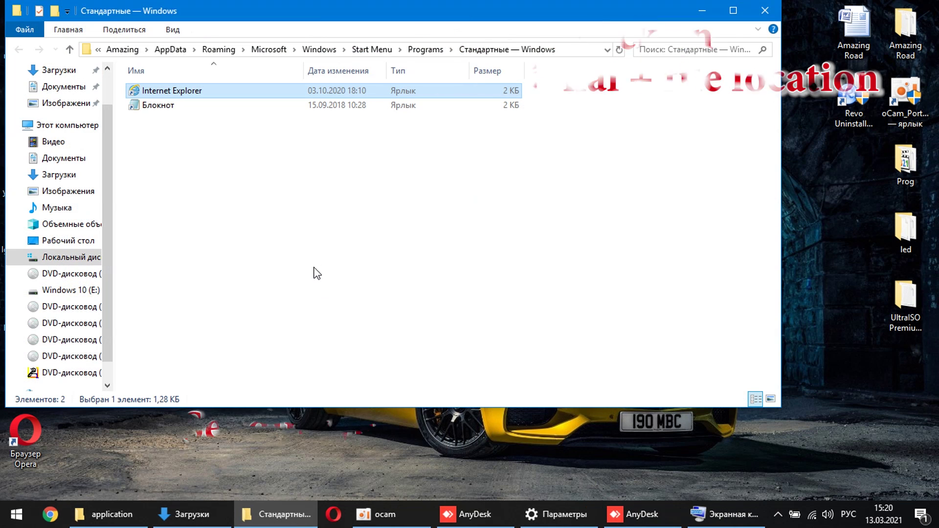
# Step: Send the Internet Explorer shortcut to the desktop, place it near Amazing Road, and rename it WIS_EPC
pyautogui.rightClick(224, 94)
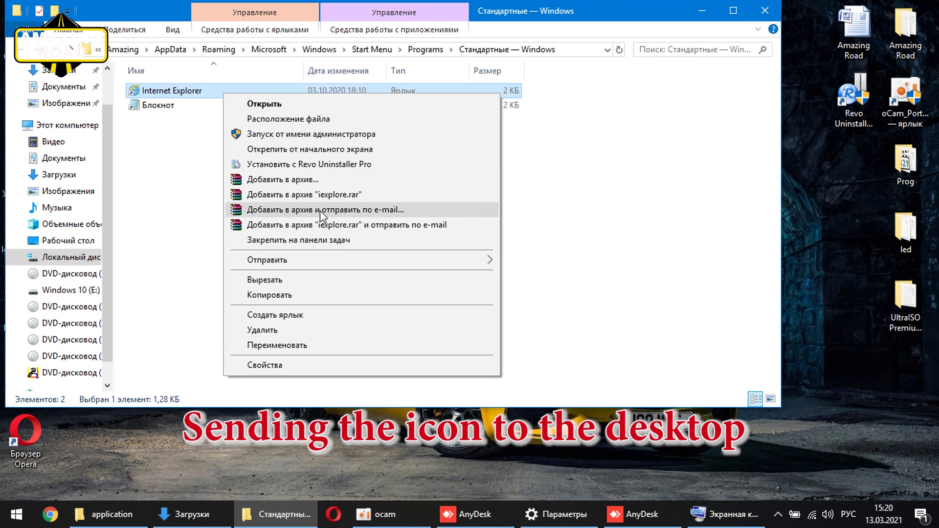
pyautogui.moveTo(320, 260)
pyautogui.click(550, 306)
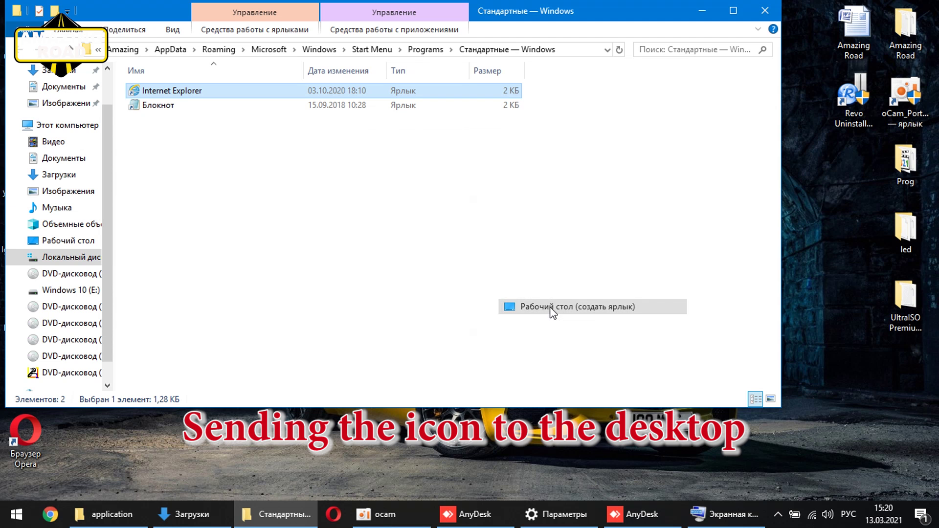
pyautogui.click(771, 10)
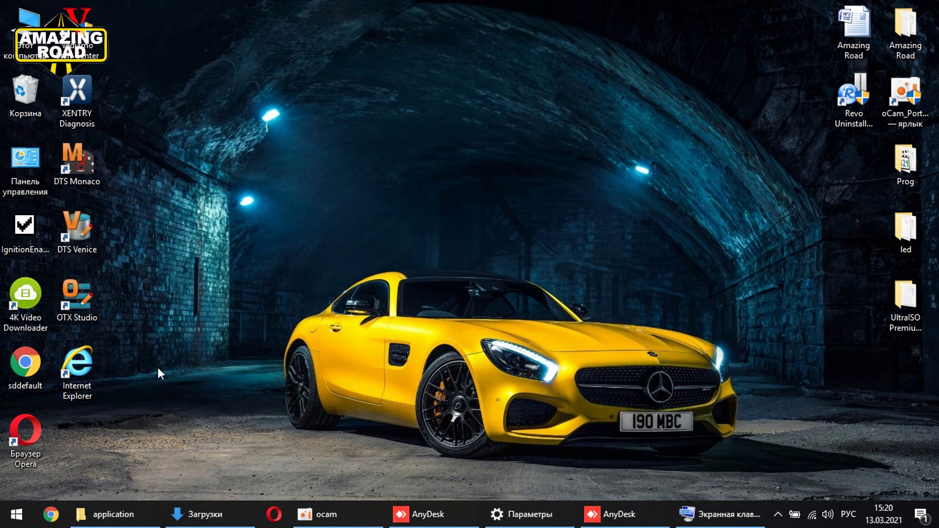
pyautogui.moveTo(95, 370); pyautogui.dragTo(713, 36)
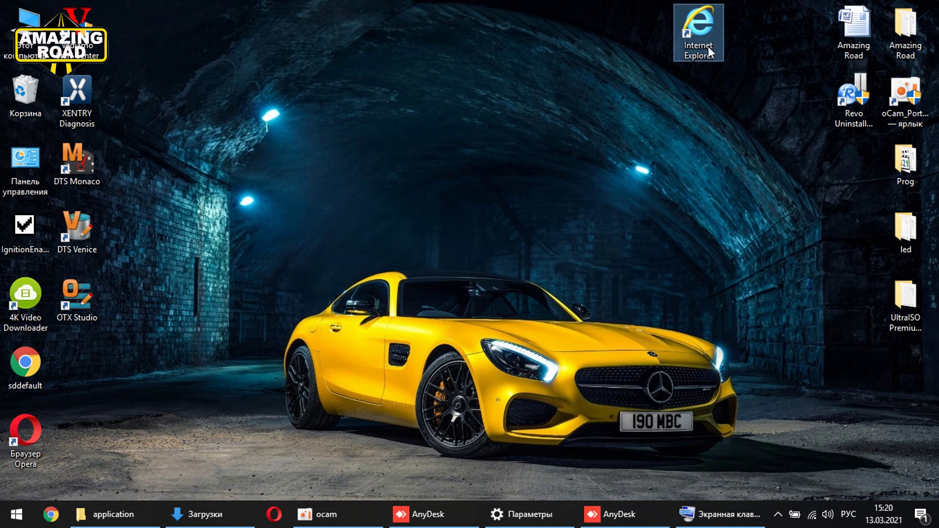
pyautogui.click(711, 51)
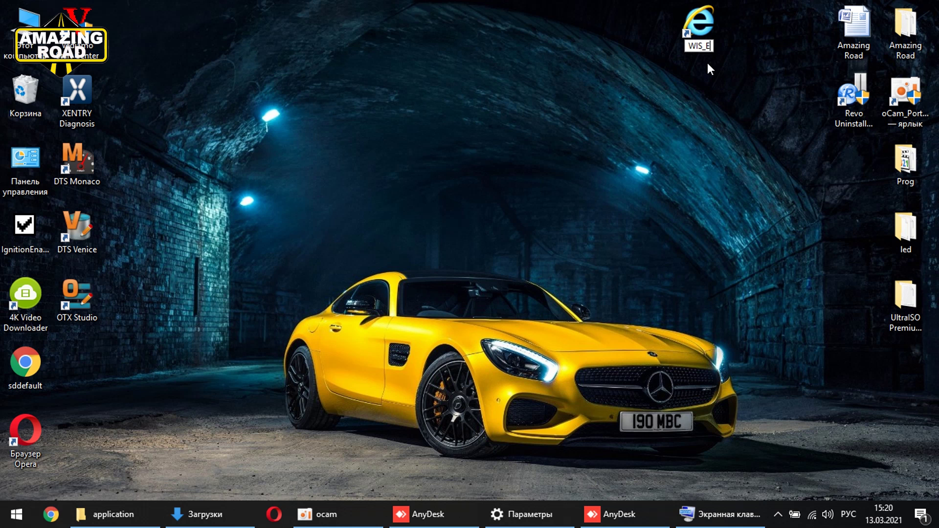
pyautogui.press('Return')
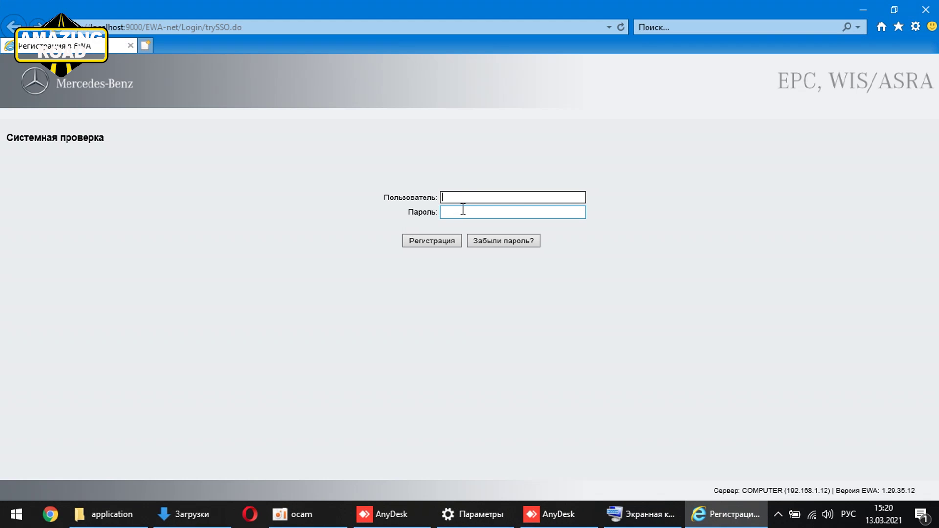
# Step: Sign in to EWA-net using the saved administrator user name and password
pyautogui.click(469, 210)
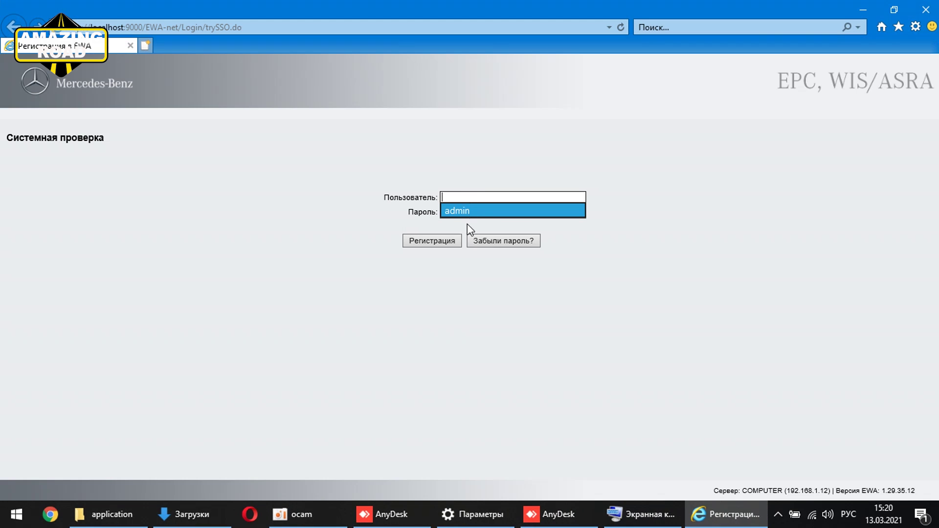
pyautogui.click(445, 241)
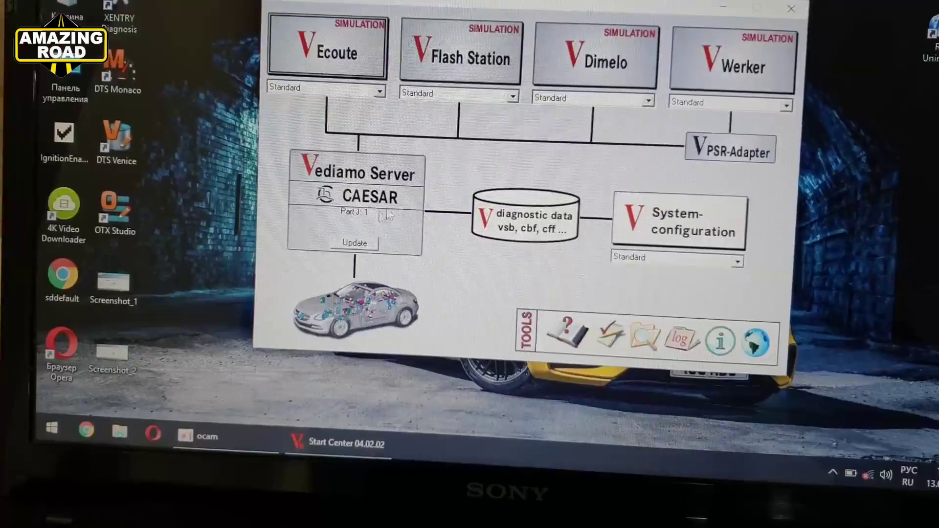
# Step: Start Ecoute and set its system folder to Desktop\Amazing Road\Vediamo
pyautogui.click(342, 52)
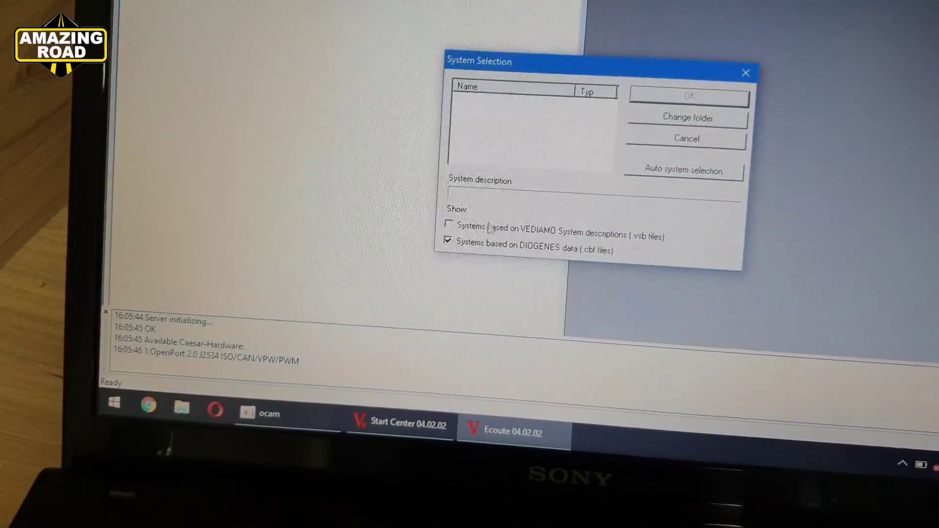
pyautogui.click(639, 163)
pyautogui.click(683, 234)
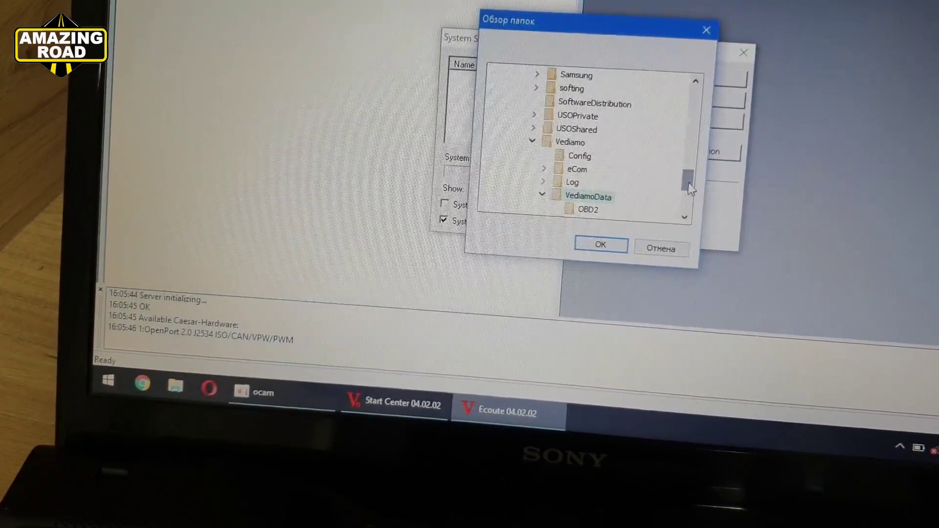
pyautogui.click(491, 165)
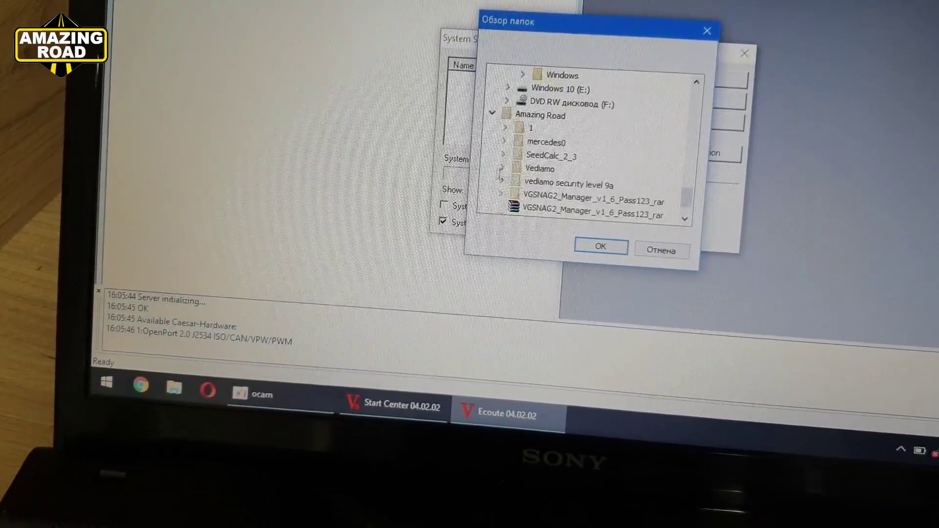
pyautogui.click(592, 237)
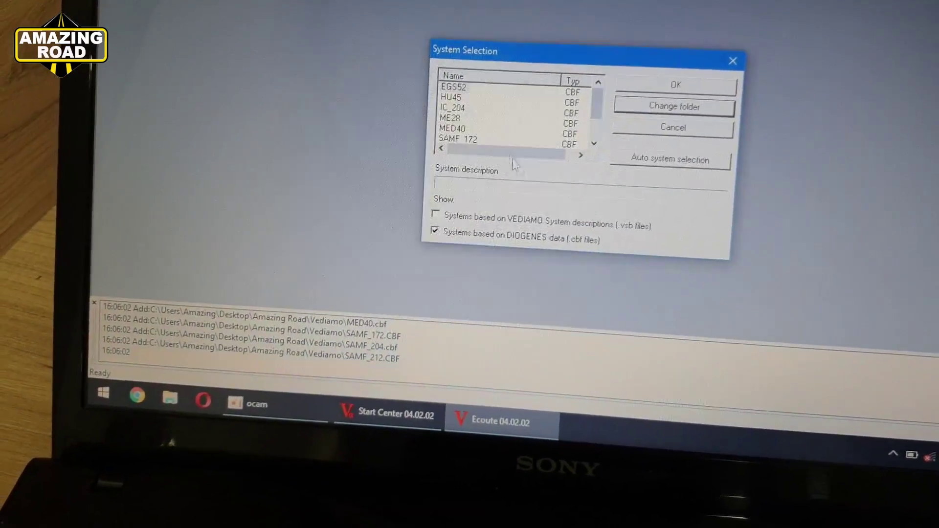